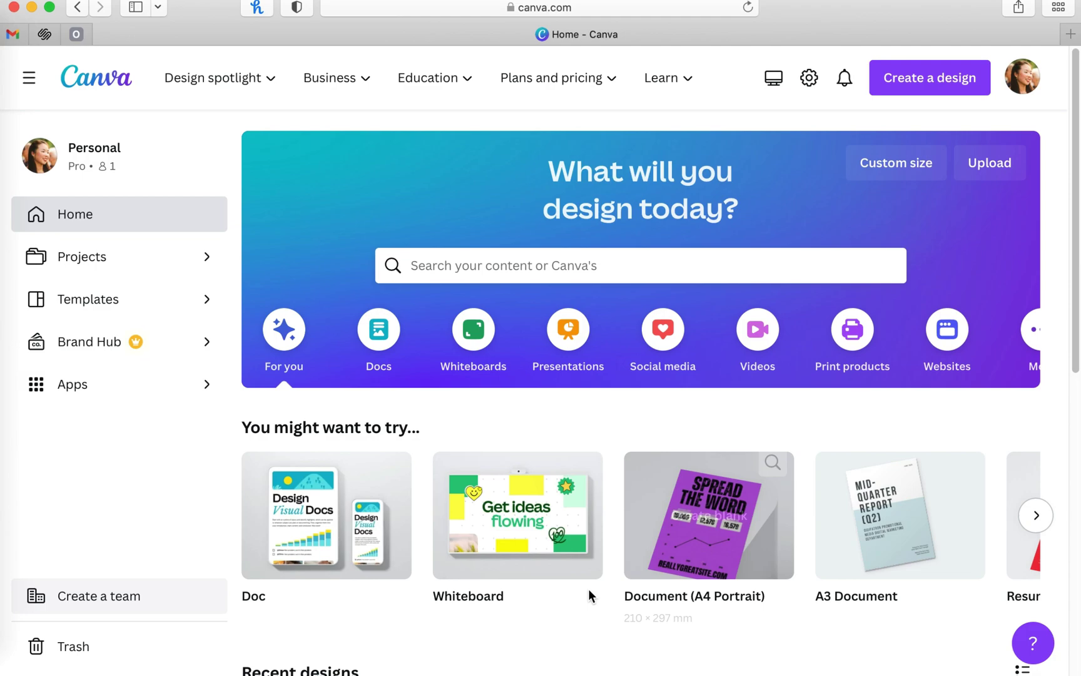
Step: Search templates for 'course workbook natural beige' and start a design from the Neutral Beige Minimalist Course Workbook Cover
mouse_move(575, 591)
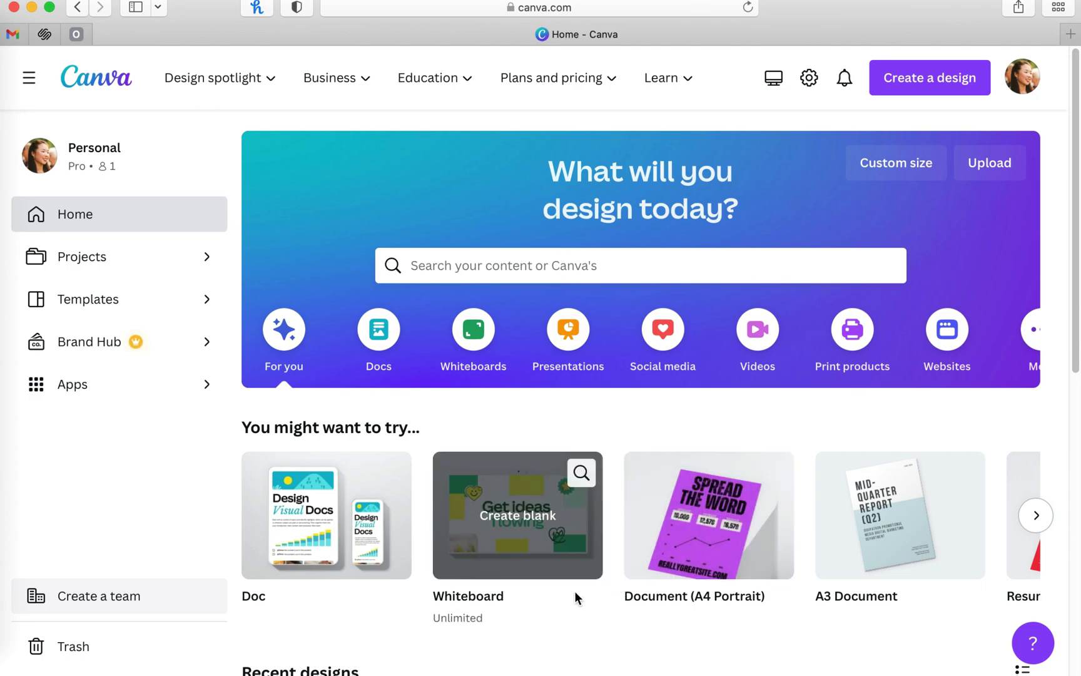
left_click(561, 272)
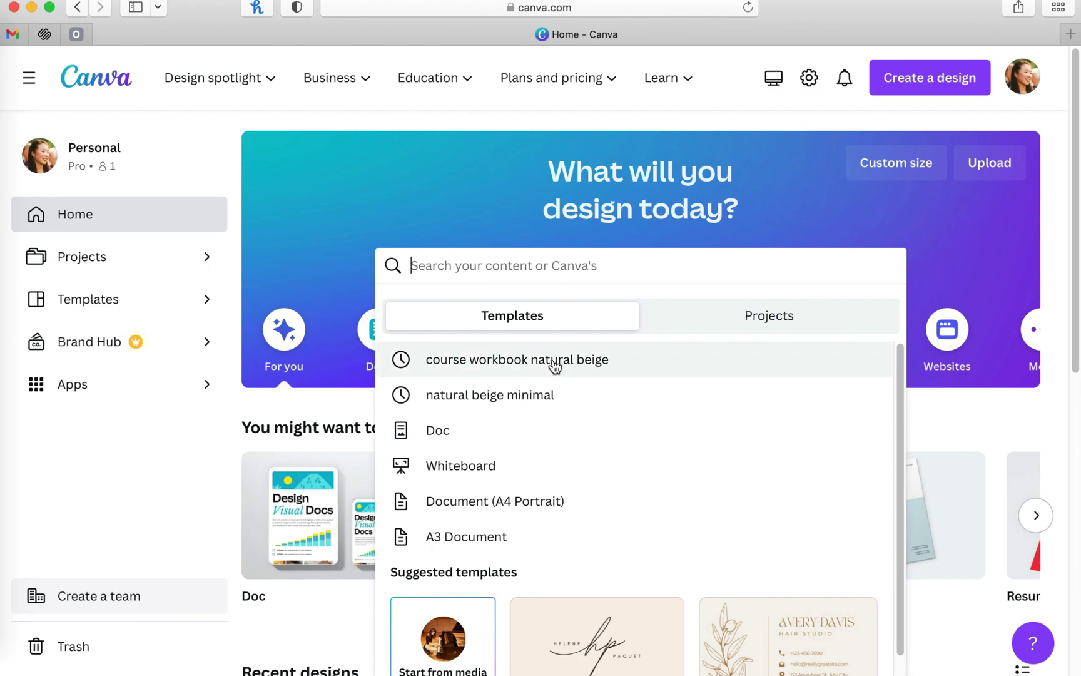
left_click(616, 368)
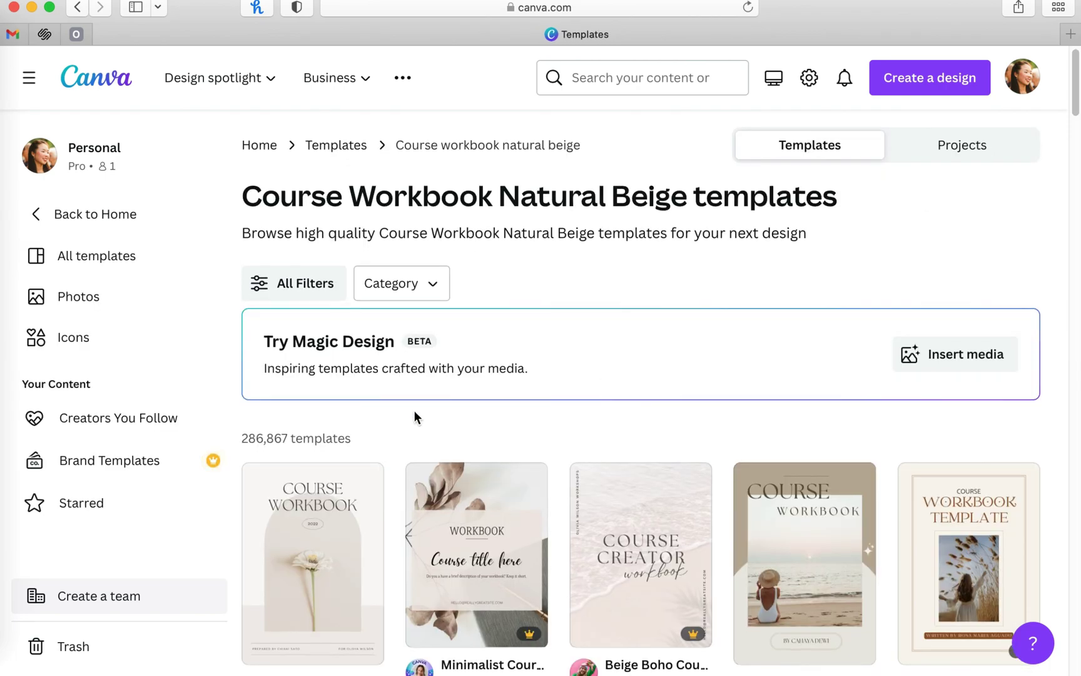
scroll(415, 410, "down", 3)
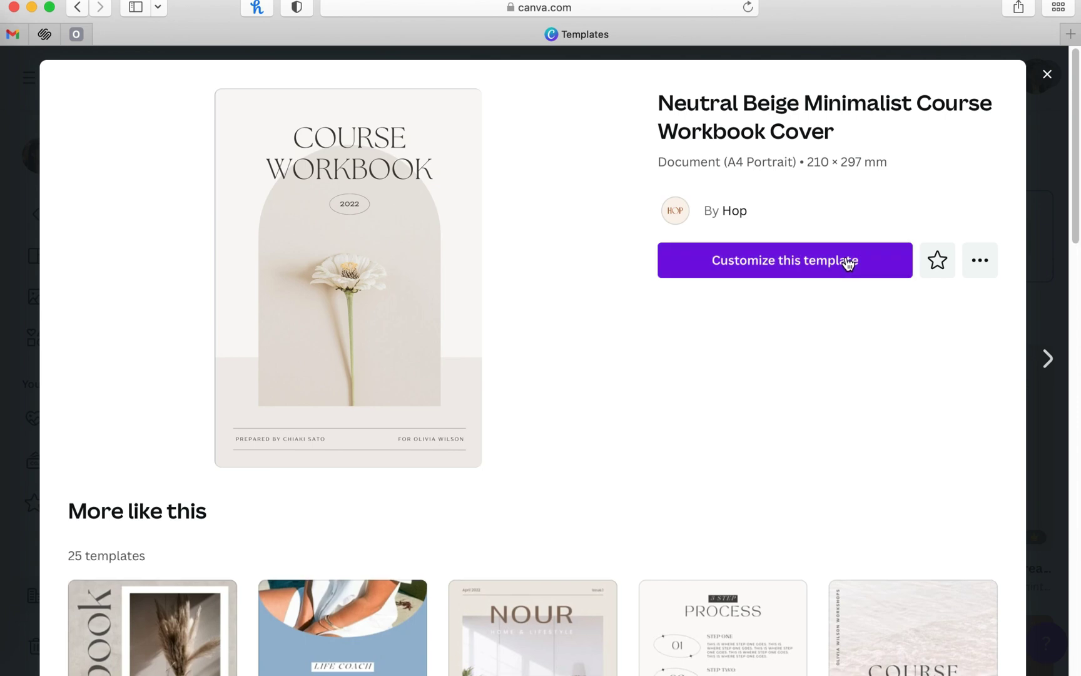
left_click(848, 262)
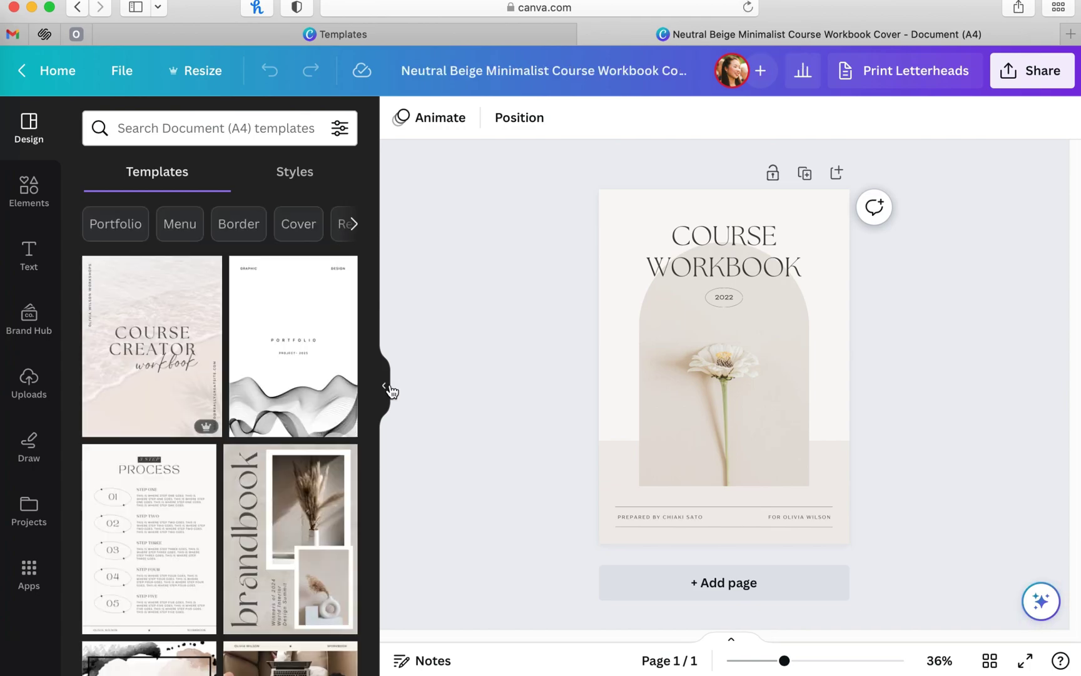
Step: Copy and resize the workbook cover to A4 Landscape
left_click(385, 388)
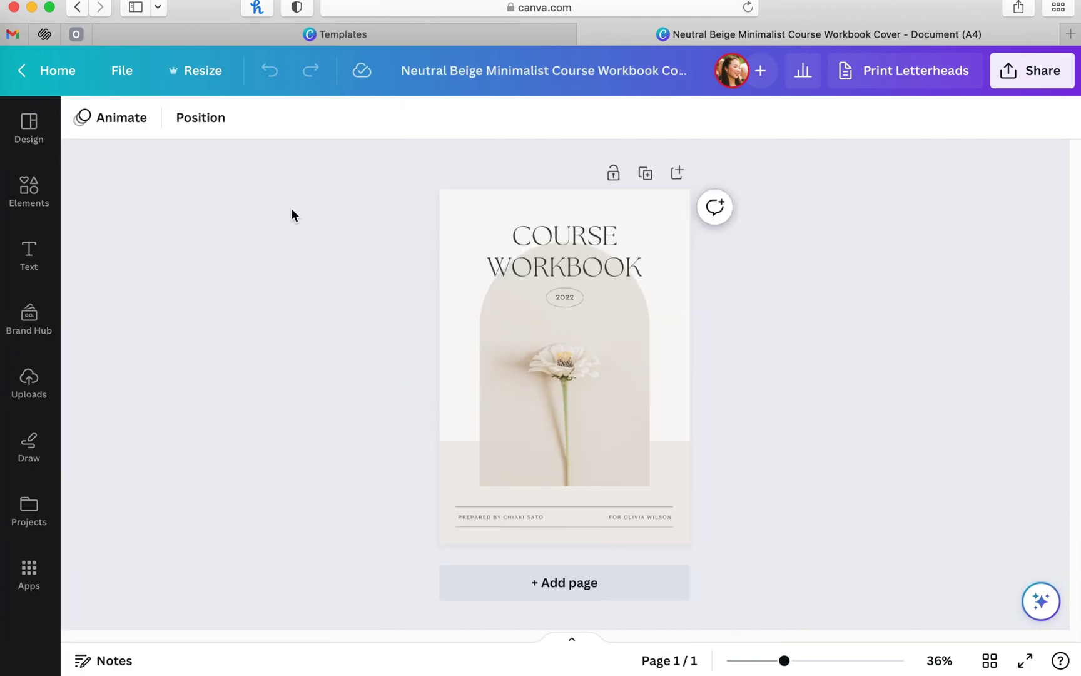
left_click(203, 70)
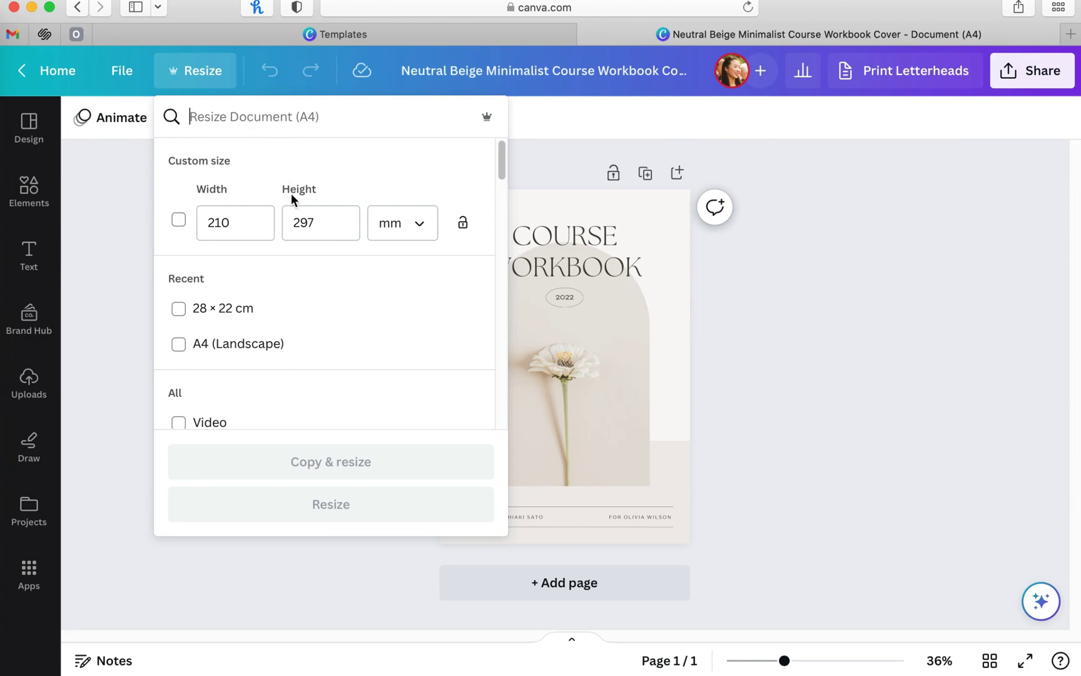
scroll(297, 288, "down", 1)
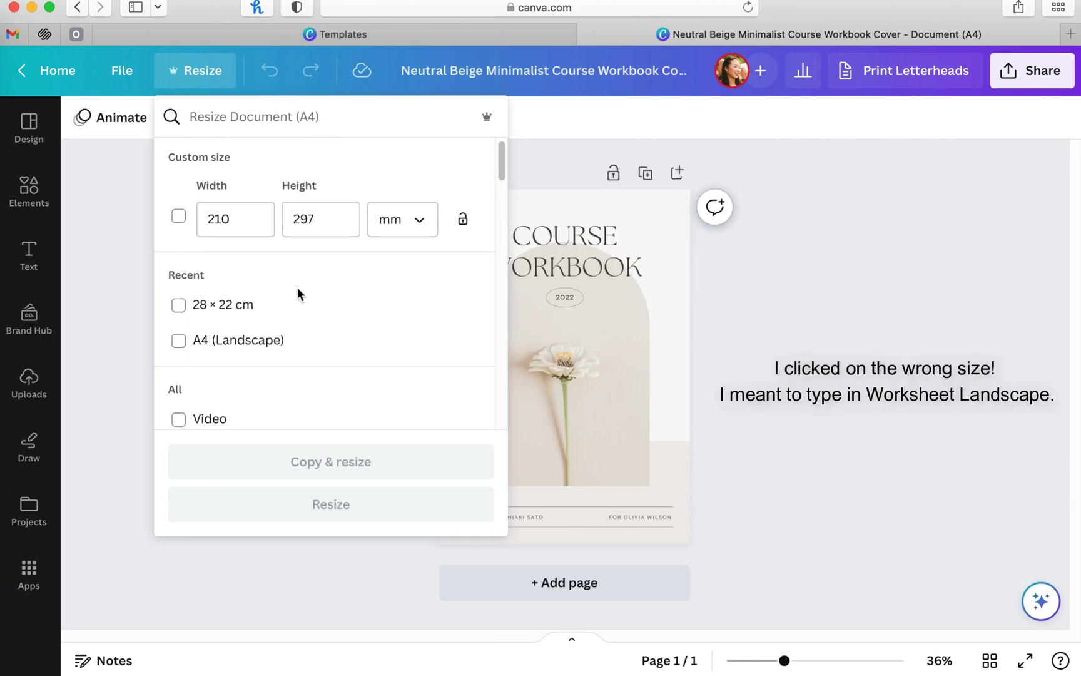
left_click(179, 341)
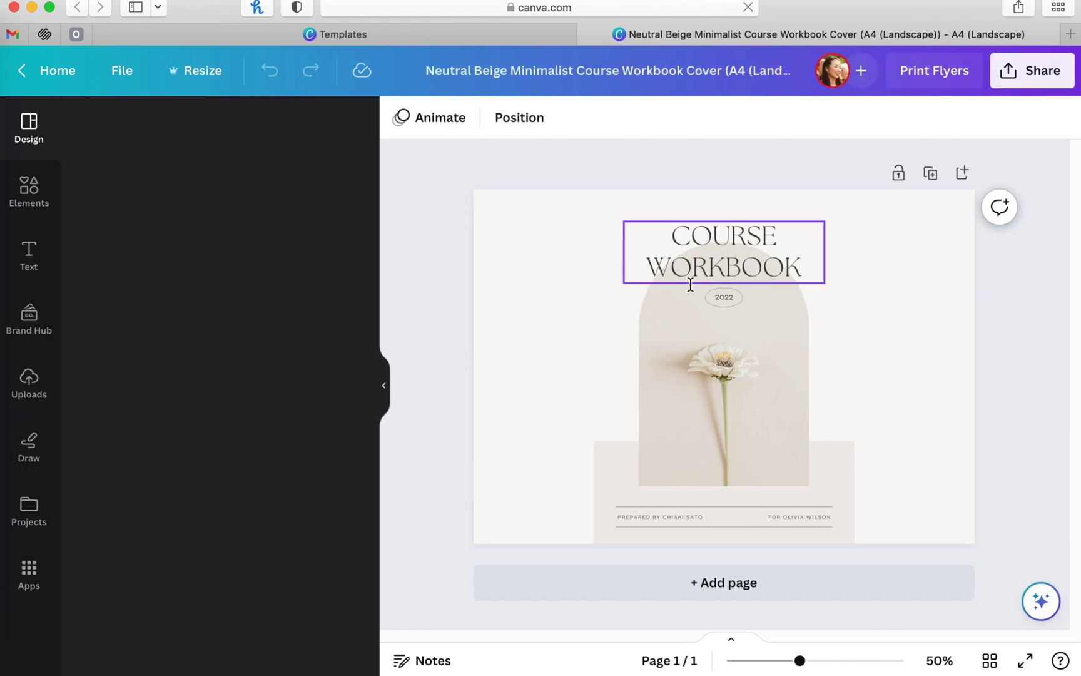
Step: Delete the flower photo, its empty frame and the 2022 year label
left_click(729, 269)
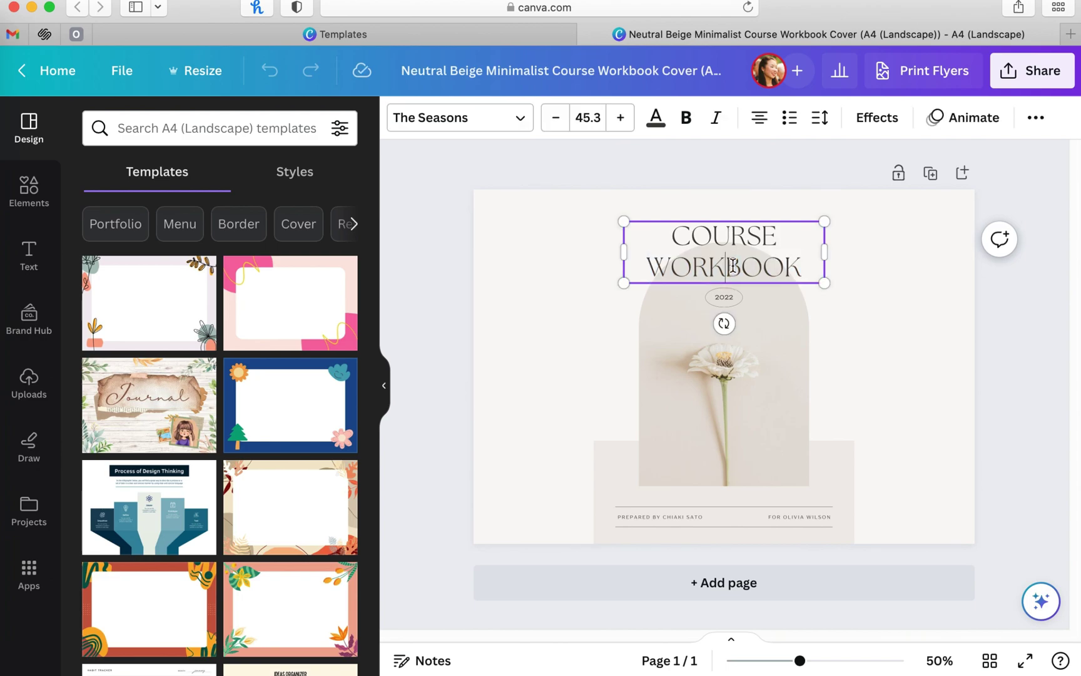
left_click(792, 369)
key("Delete")
key("Delete")
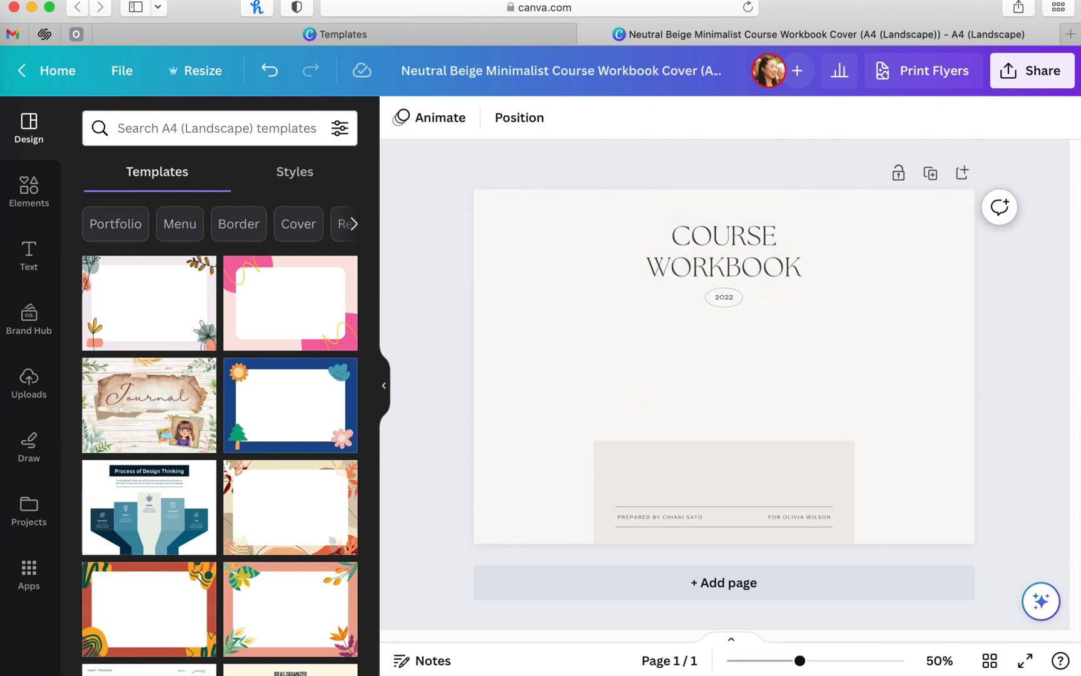
left_click(728, 299)
key("Escape")
key("Delete")
Step: Move both credit lines to the top right and delete the two divider lines
left_click(716, 515)
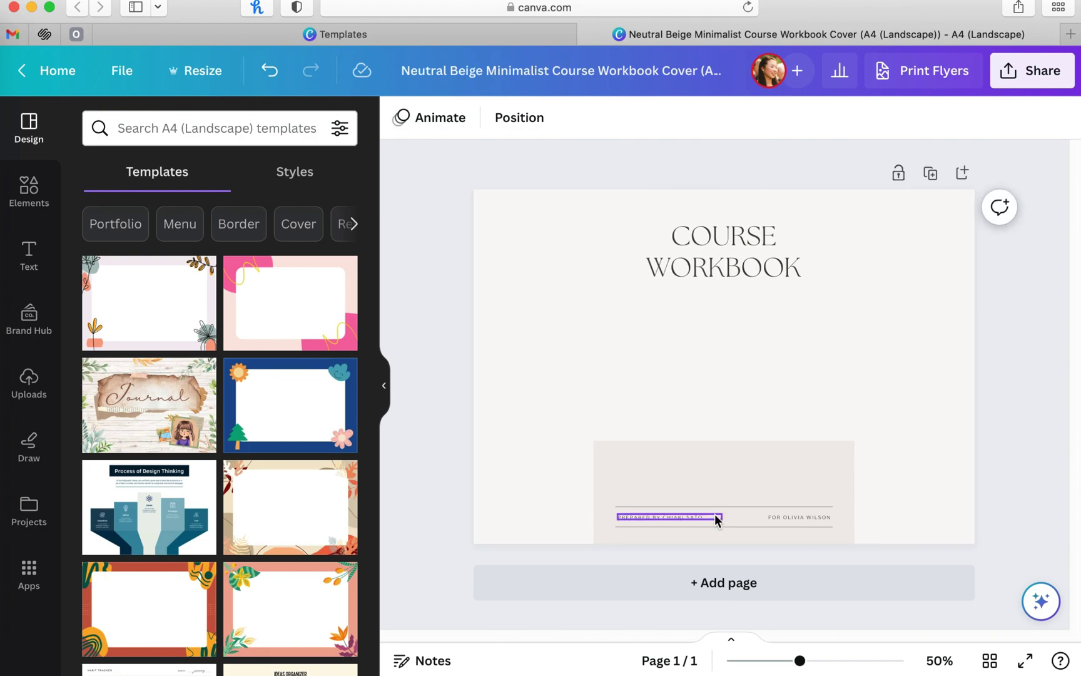
left_click_drag(716, 515, 941, 234)
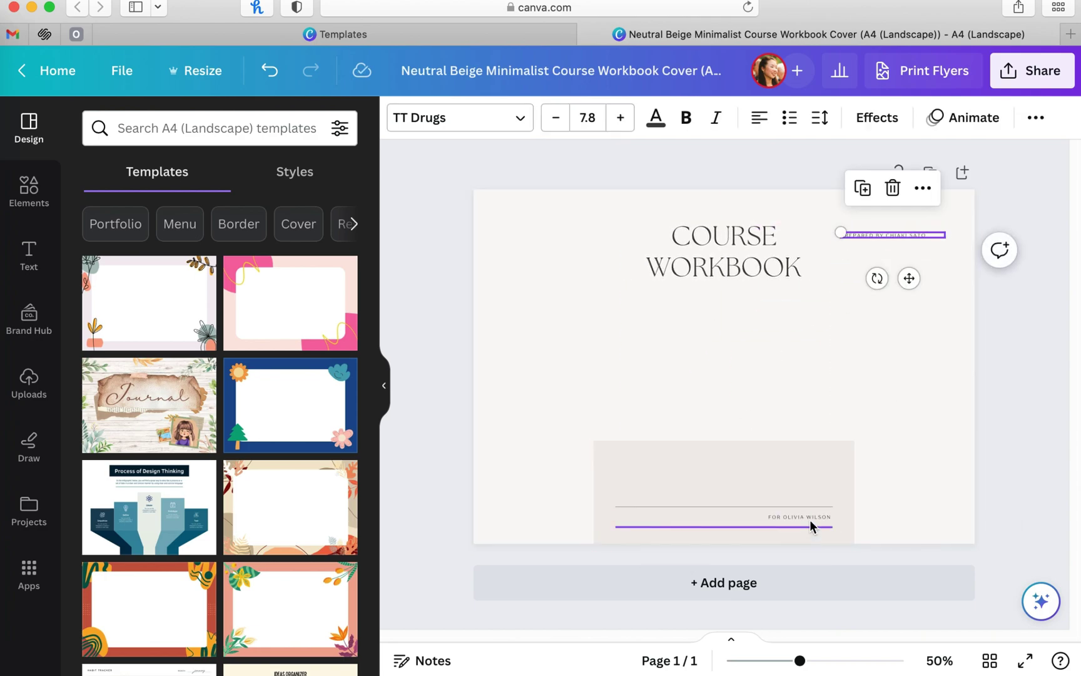
left_click_drag(813, 518, 917, 259)
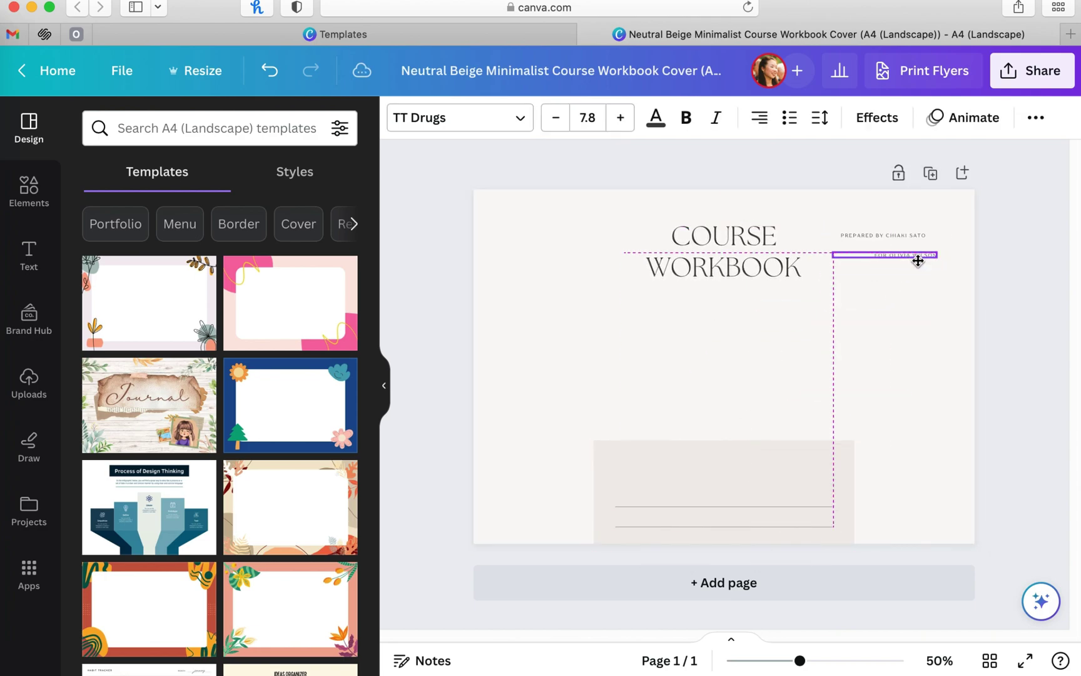
left_click(773, 531)
key("Delete")
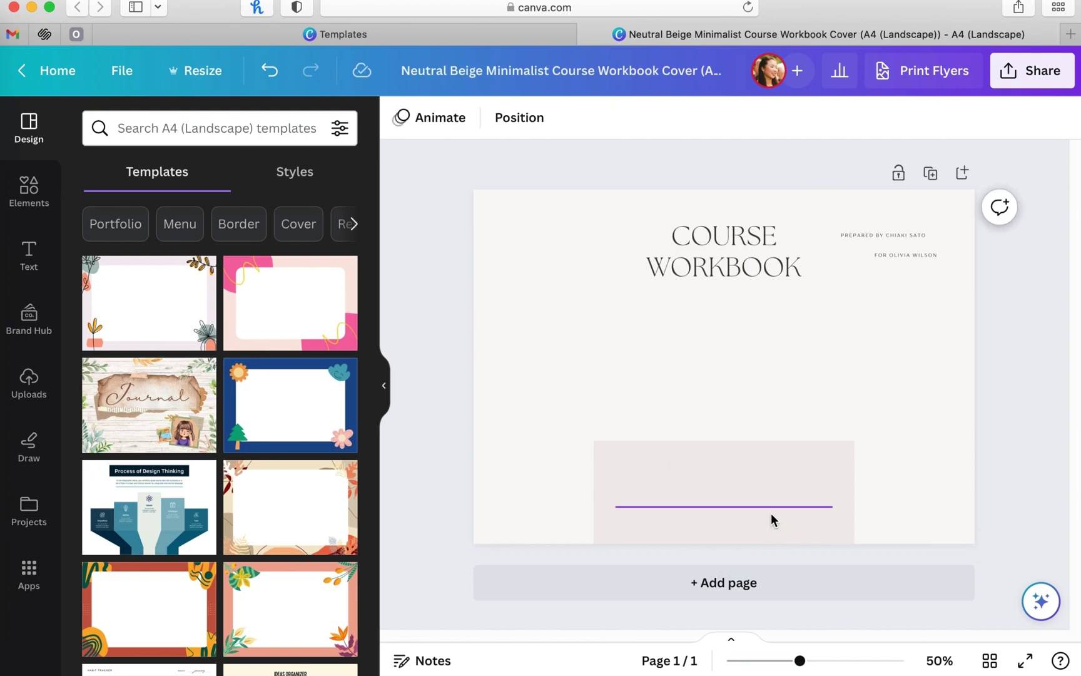
left_click(773, 508)
key("Delete")
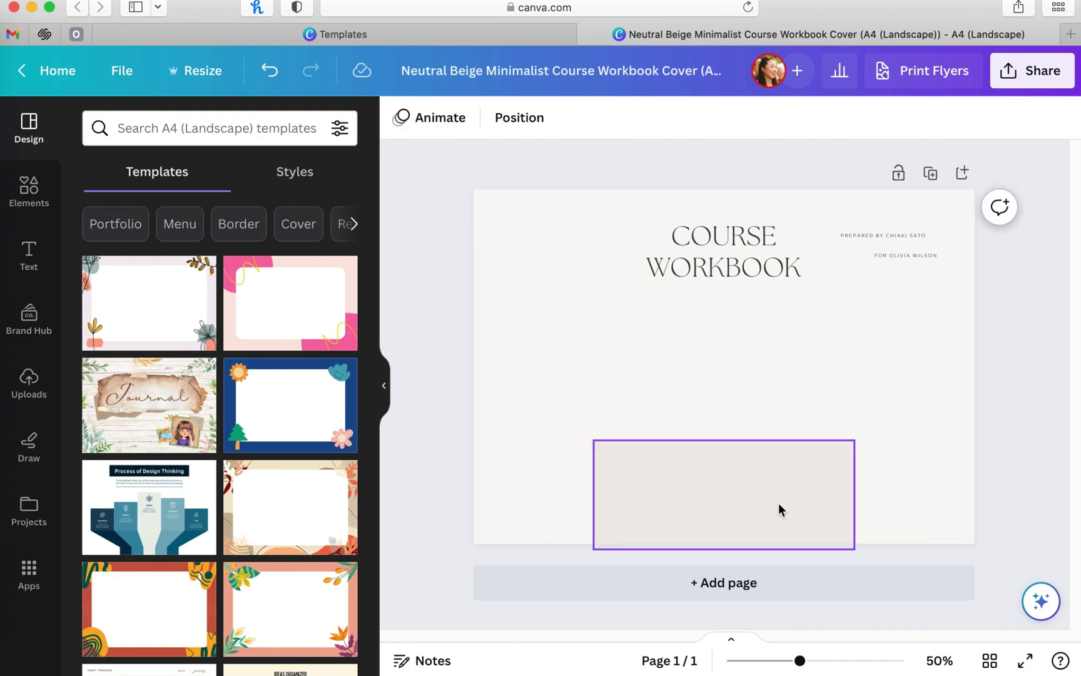
Step: Widen the beige rectangle past both page sides and lower it to the bottom edge
left_click(778, 503)
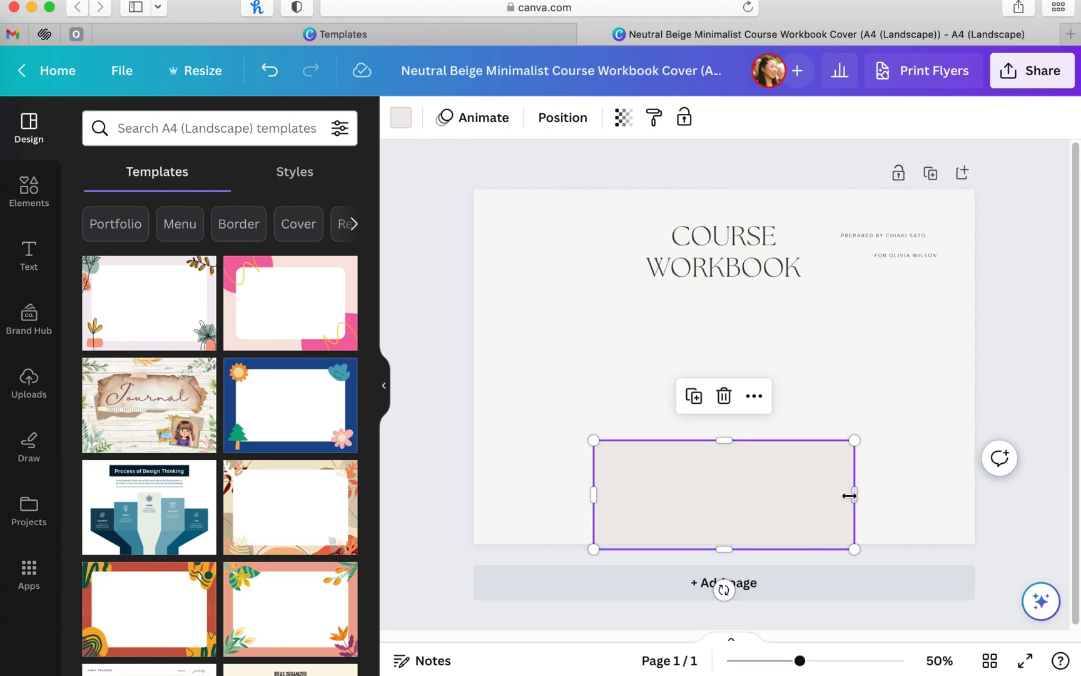
left_click_drag(853, 495, 1014, 496)
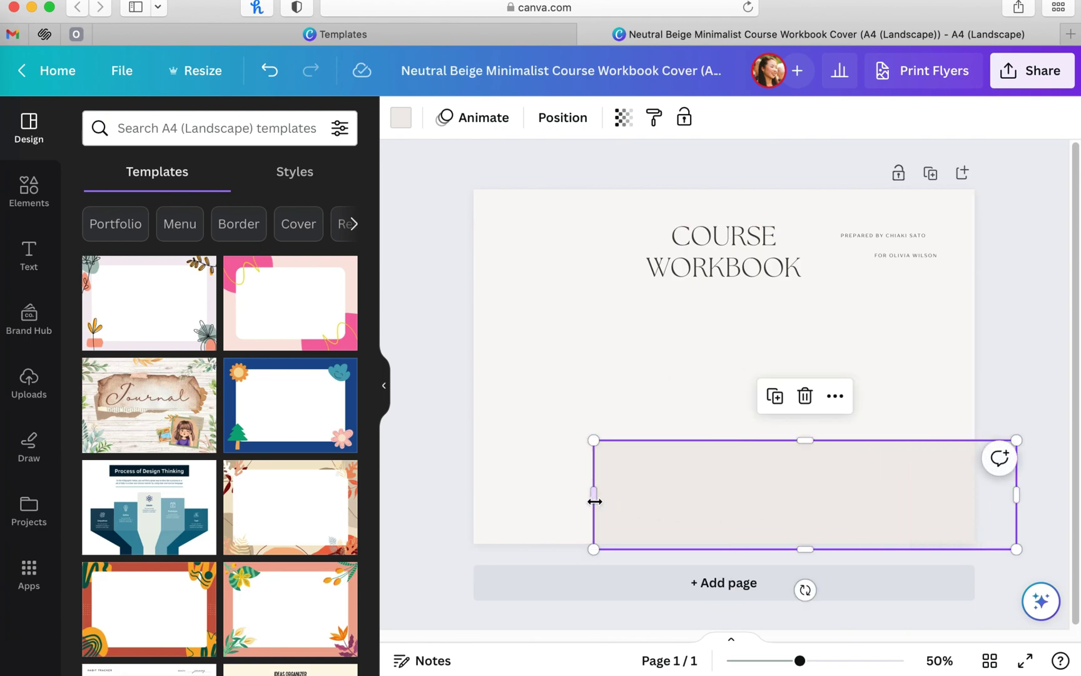
left_click_drag(593, 495, 444, 512)
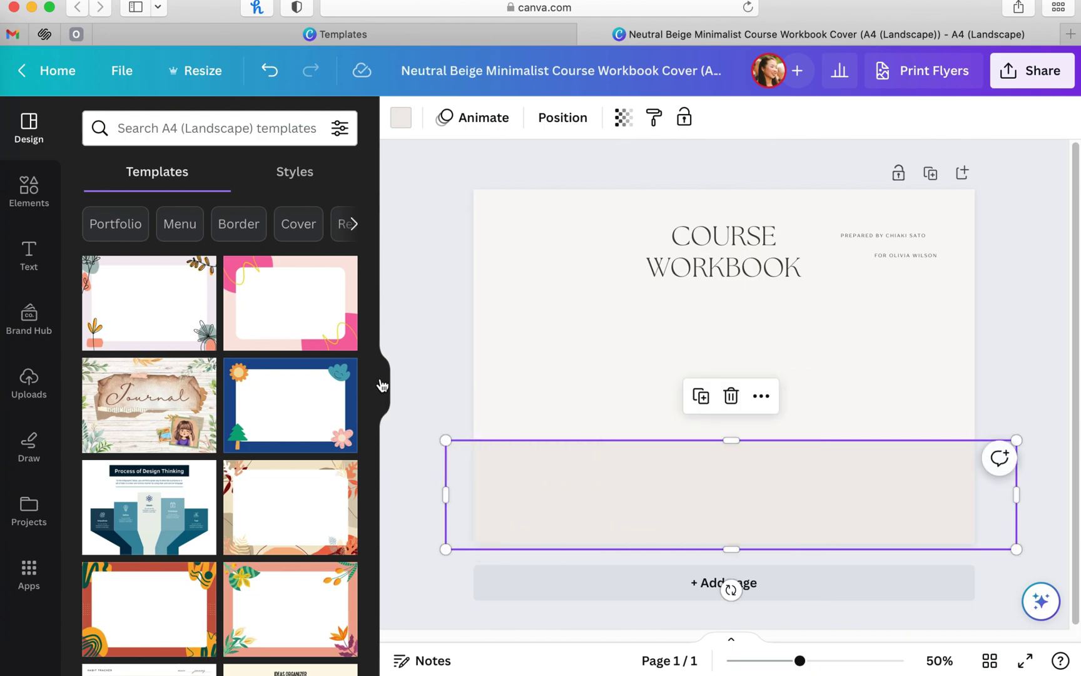
left_click(382, 385)
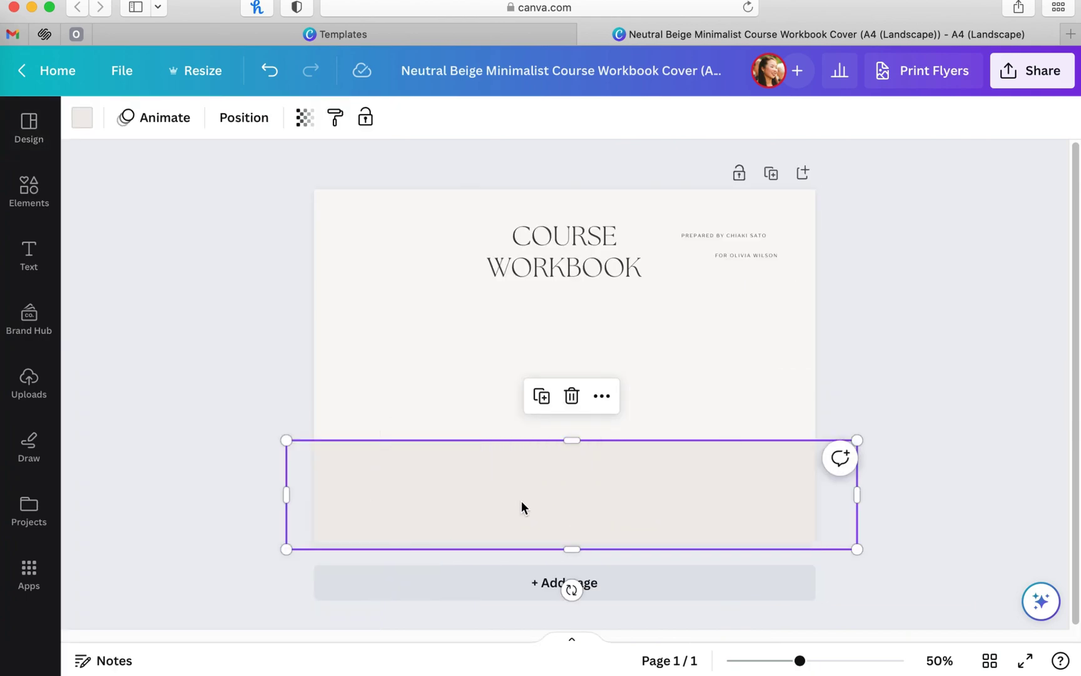
left_click_drag(524, 511, 518, 547)
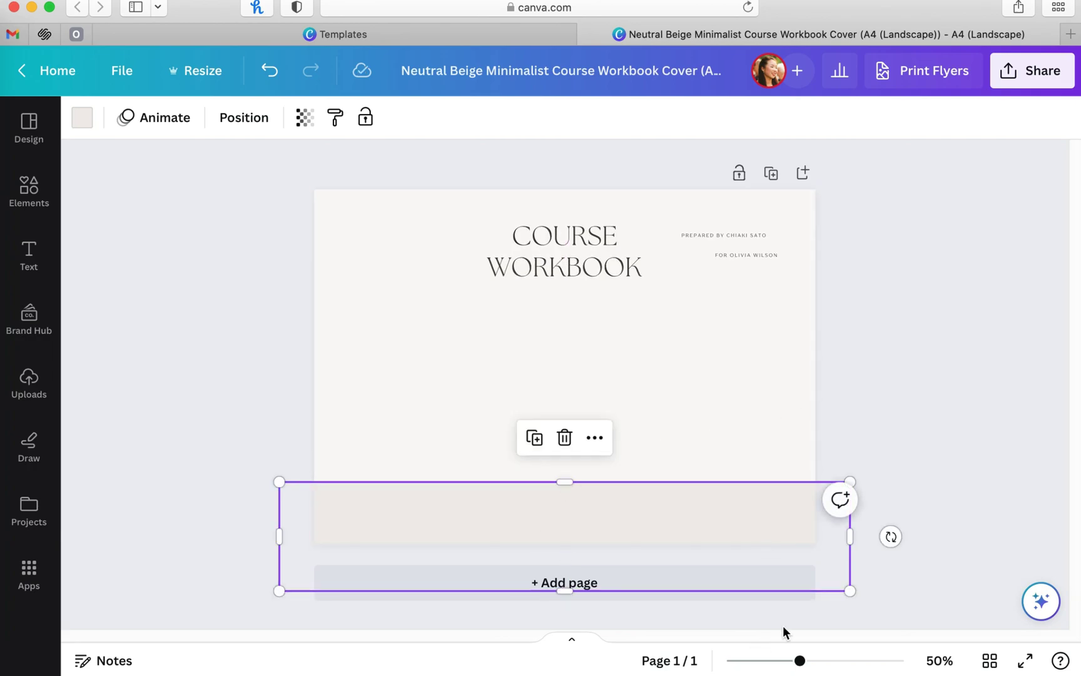
left_click_drag(802, 661, 804, 661)
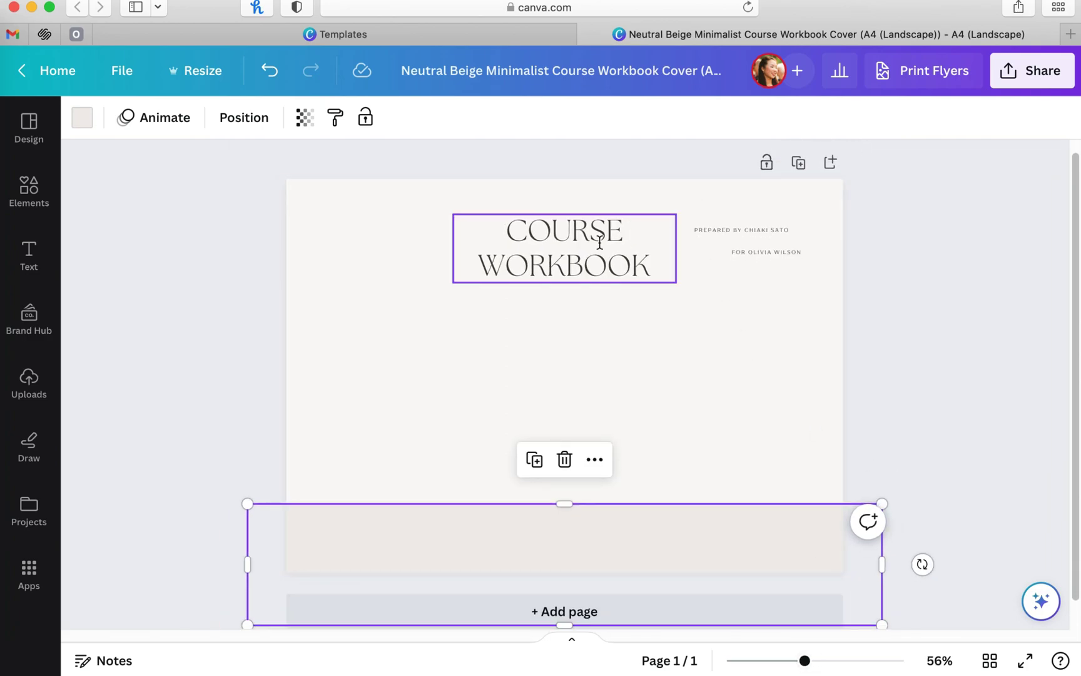
Step: Change the COURSE WORKBOOK title to 'PIANO LESSONS' and place it over the left flyer
double_click(595, 266)
left_click_drag(650, 266, 486, 242)
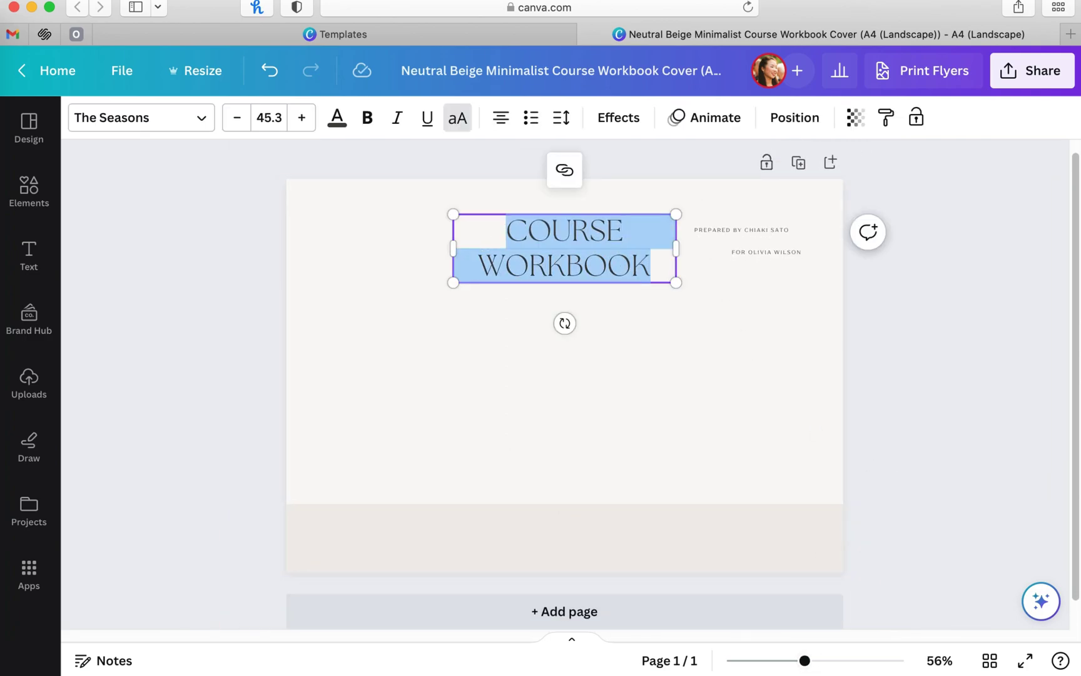
type("PIANO LESSONS")
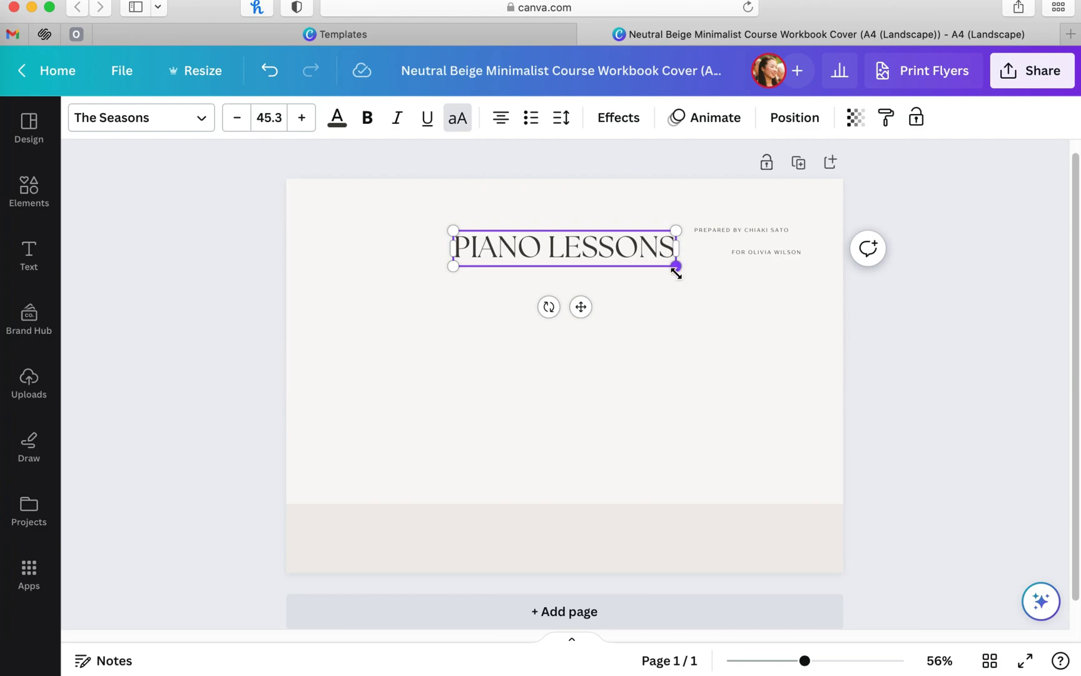
left_click_drag(677, 267, 584, 243)
left_click(497, 272)
left_click_drag(498, 244, 391, 268)
left_click_drag(471, 266, 716, 302)
Step: Add two more PIANO LESSONS headings and space all three evenly across the page
left_click(237, 117)
left_click(236, 117)
left_click(237, 118)
left_click(236, 118)
left_click_drag(430, 295, 436, 301)
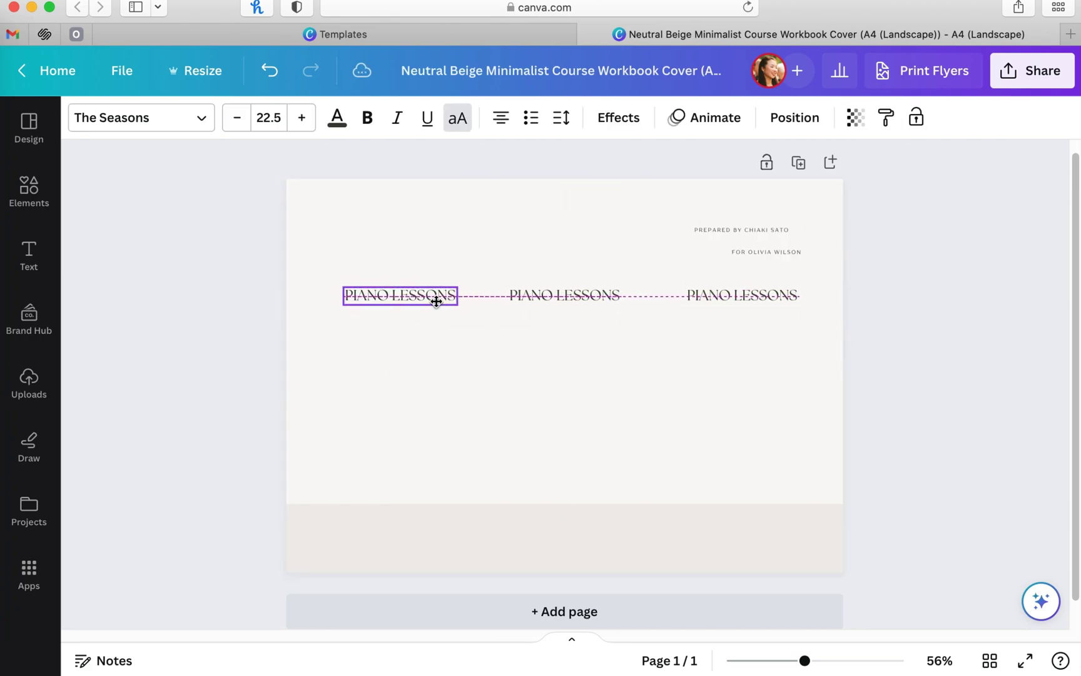
left_click_drag(575, 299, 574, 299)
left_click_drag(419, 295, 413, 294)
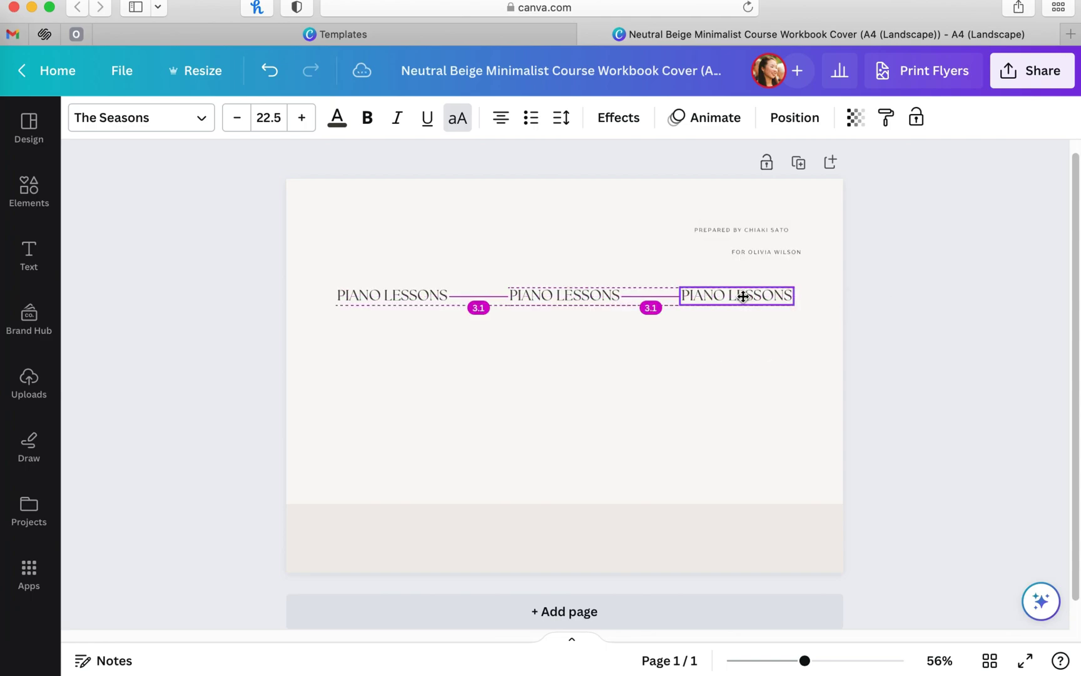
left_click_drag(743, 297, 743, 297)
left_click(615, 316)
left_click(607, 300)
double_click(740, 296)
left_click(595, 328)
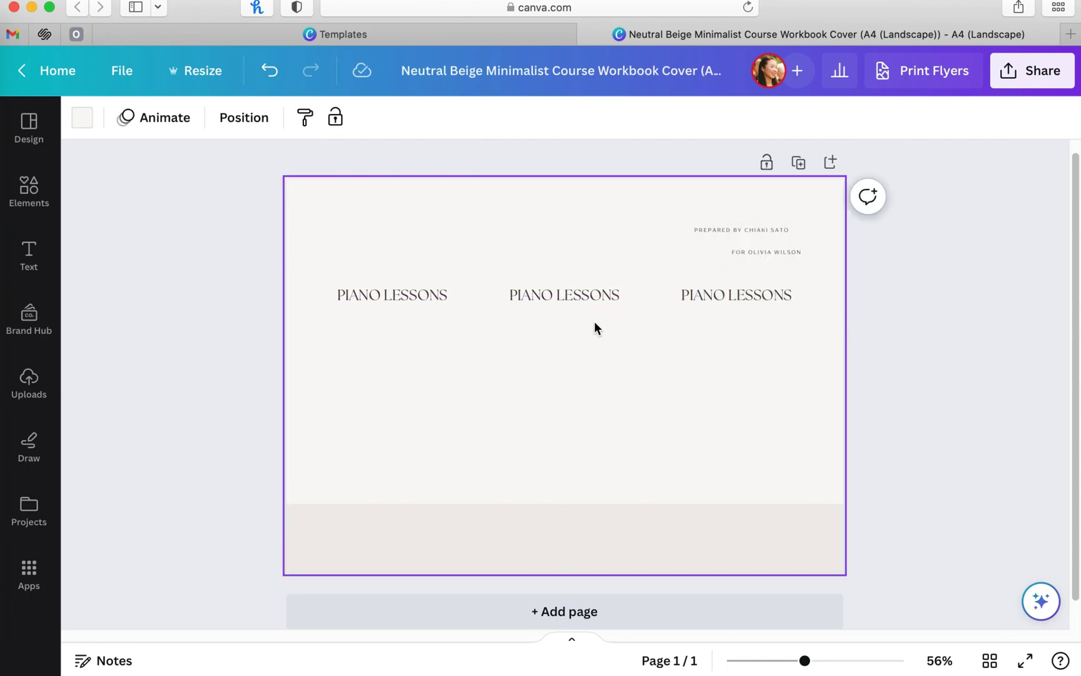
left_click_drag(422, 291, 411, 289)
left_click_drag(712, 303, 722, 303)
left_click(864, 341)
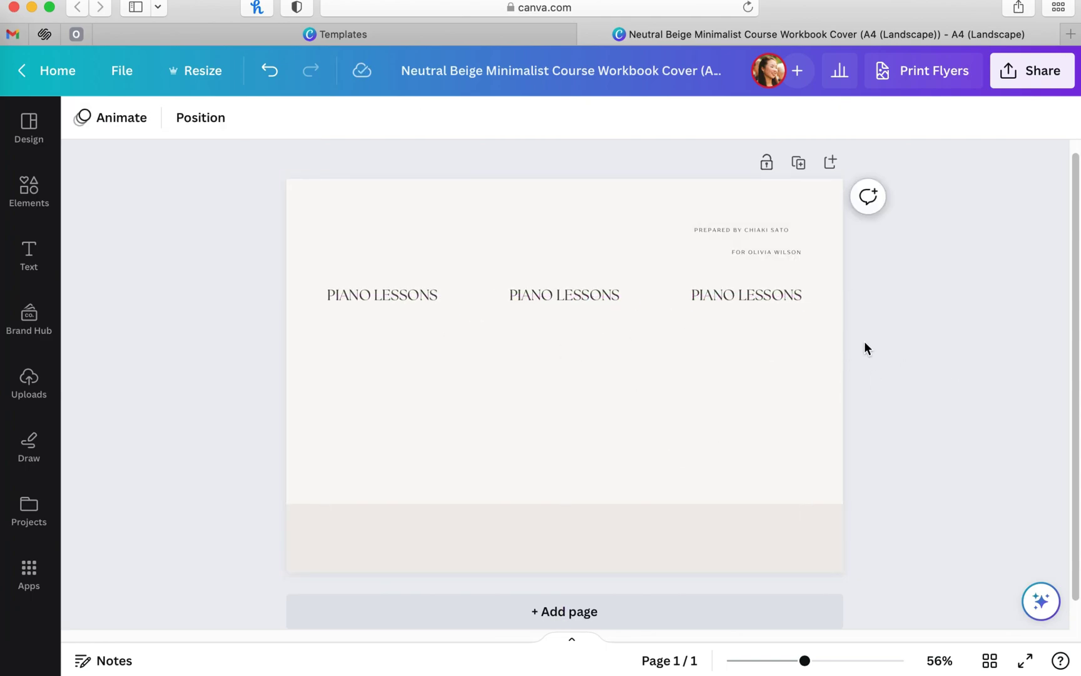
Step: Move and enlarge ALL AGES & LEVELS under the left heading, then copy it under the other two
double_click(737, 229)
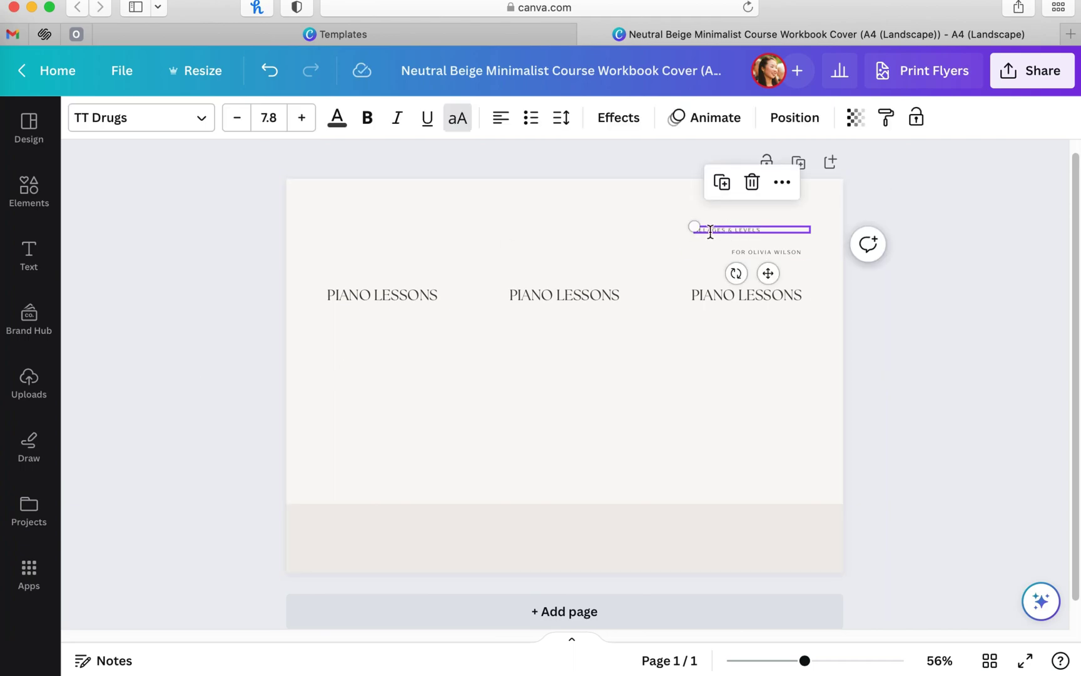
left_click_drag(746, 229, 387, 324)
double_click(387, 324)
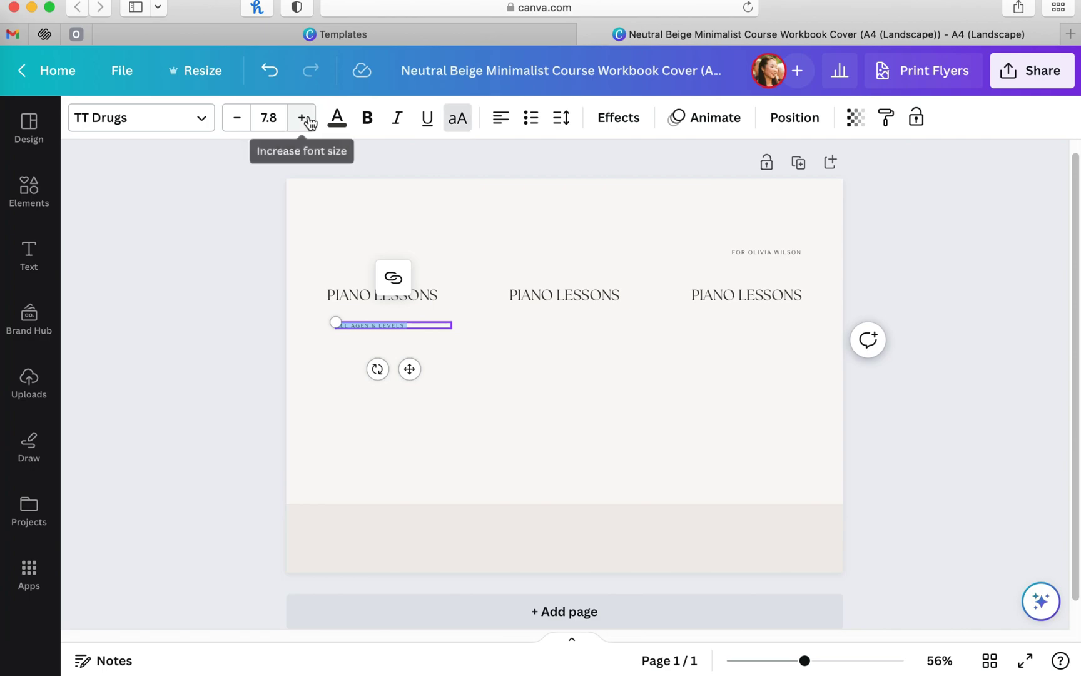
left_click(301, 117)
left_click(301, 117)
left_click(302, 117)
left_click(301, 117)
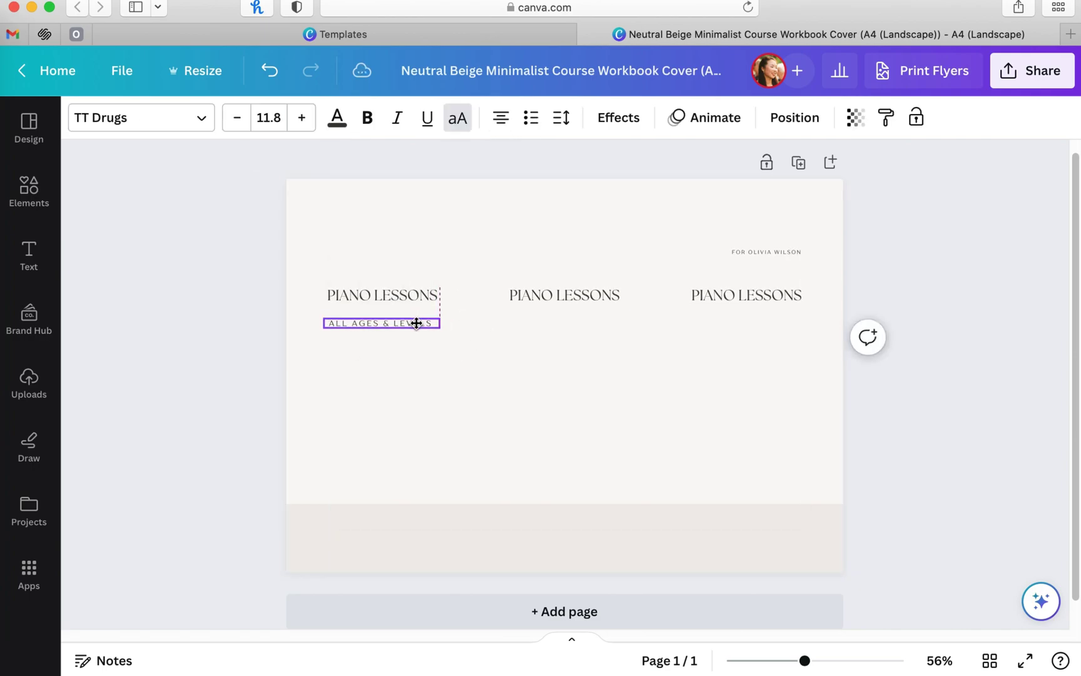
key("super+d")
key("super+d")
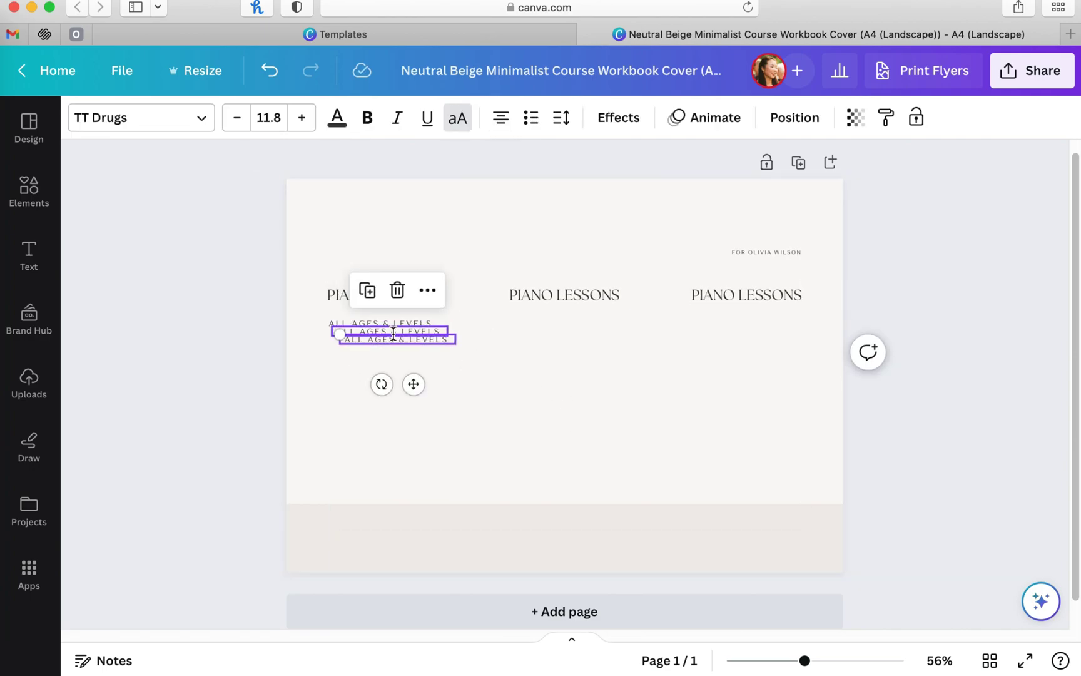
left_click_drag(395, 339, 561, 328)
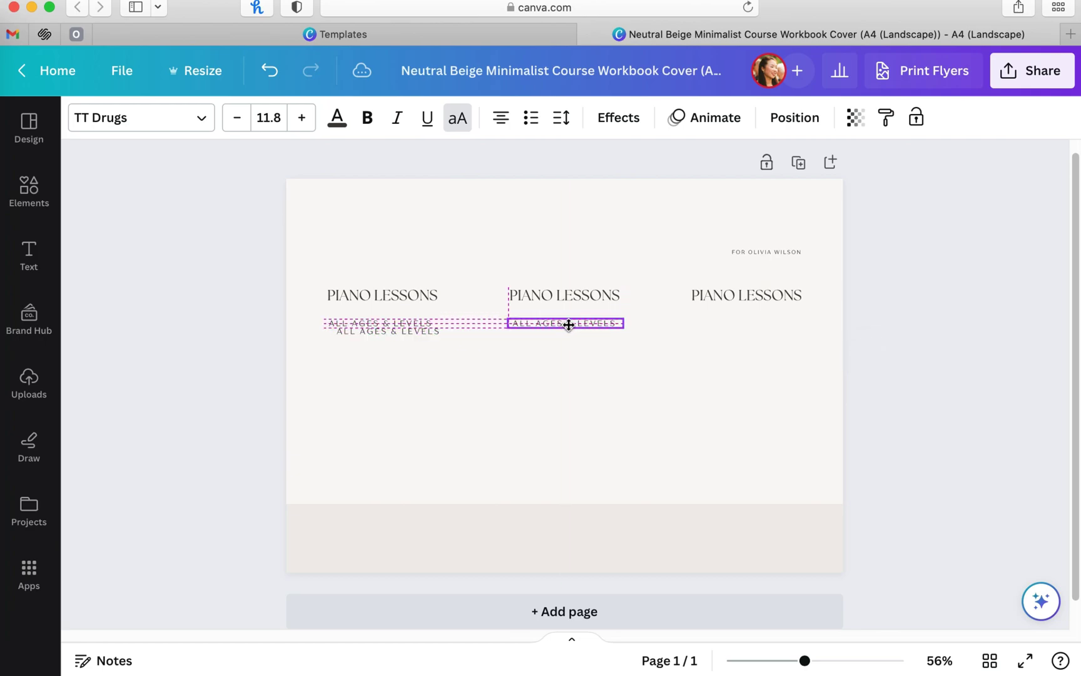
left_click_drag(571, 325, 570, 326)
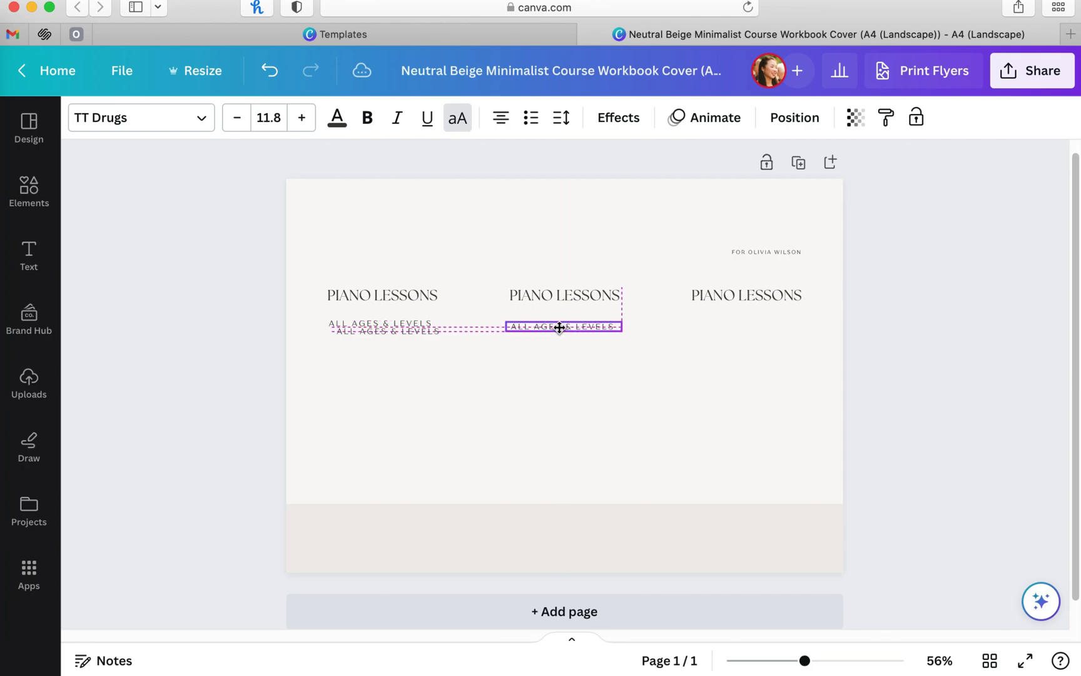
left_click_drag(558, 324, 558, 324)
left_click(388, 330)
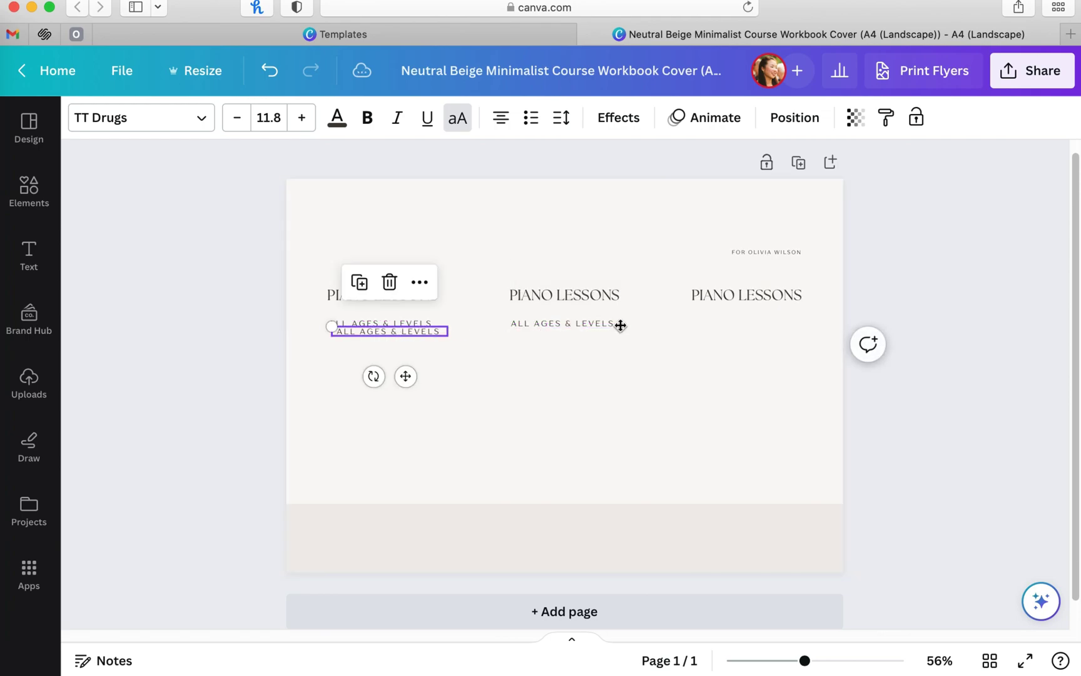
left_click_drag(388, 330, 756, 325)
left_click_drag(558, 324, 561, 324)
left_click(939, 406)
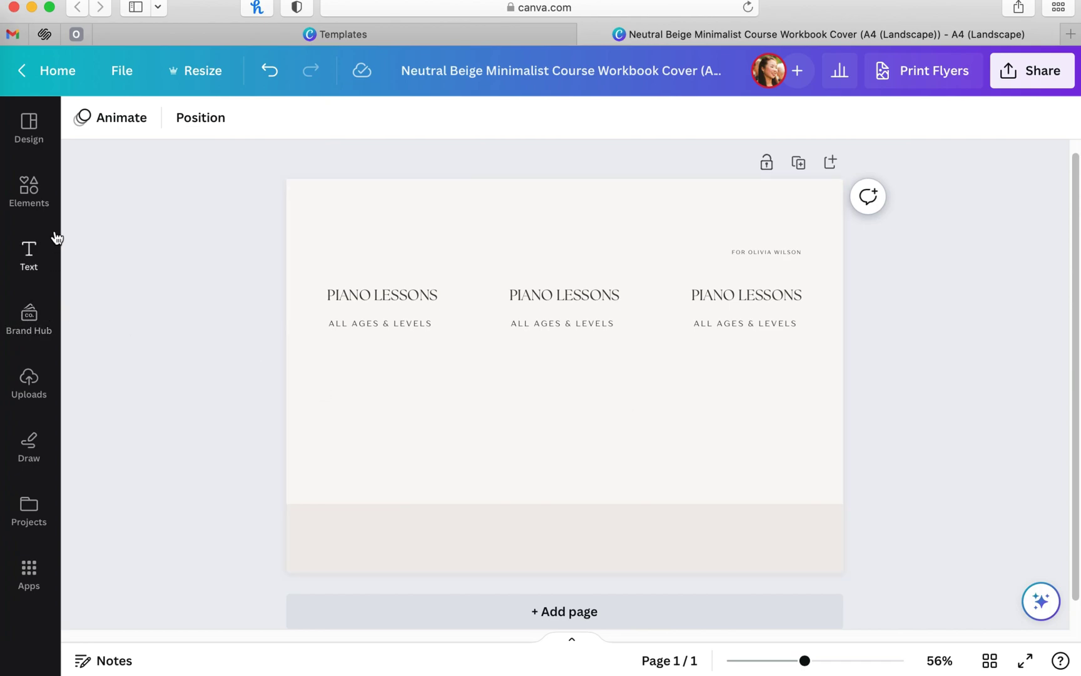
Step: Add a circle frame from a 'frame' search under the first heading and raise the heading texts
left_click(28, 191)
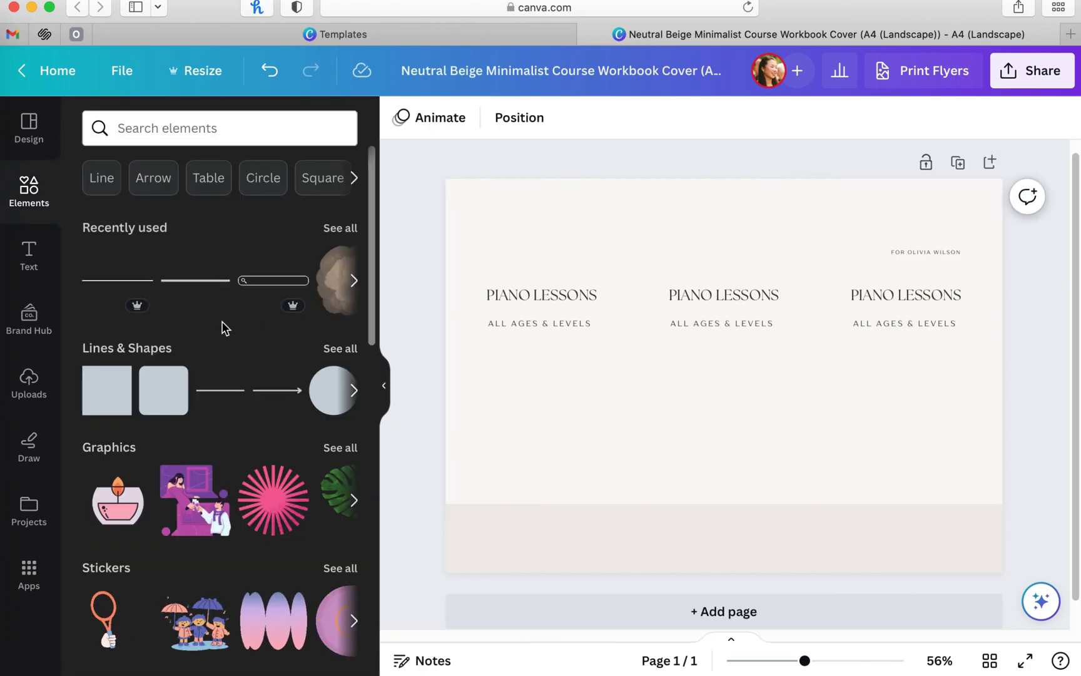
left_click(151, 130)
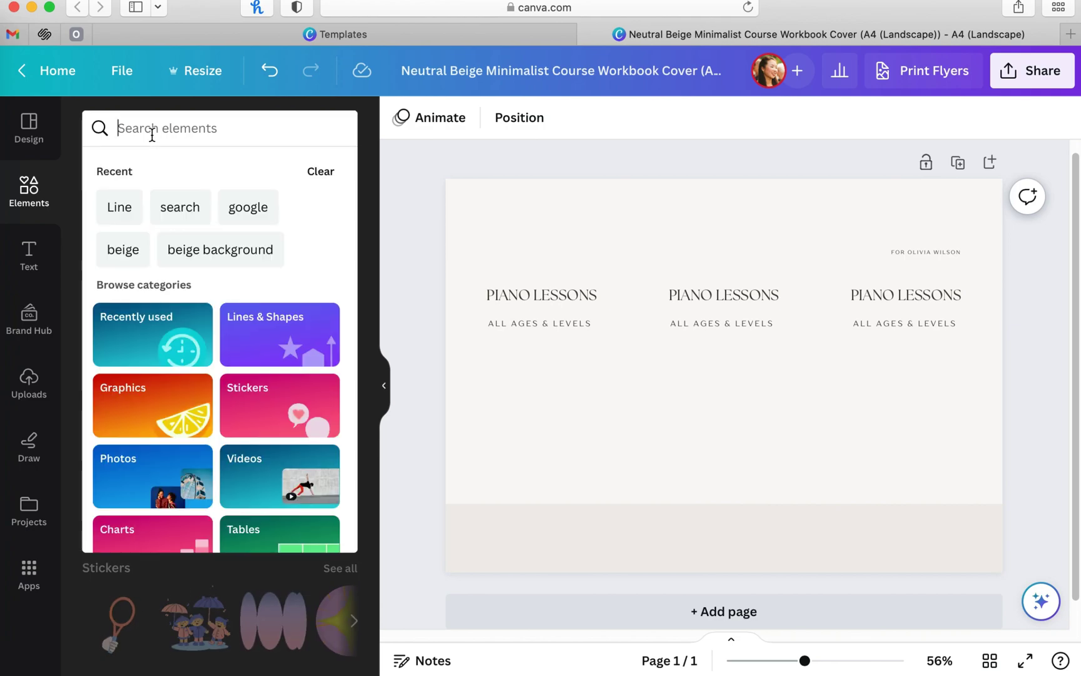
type("frame")
key("Return")
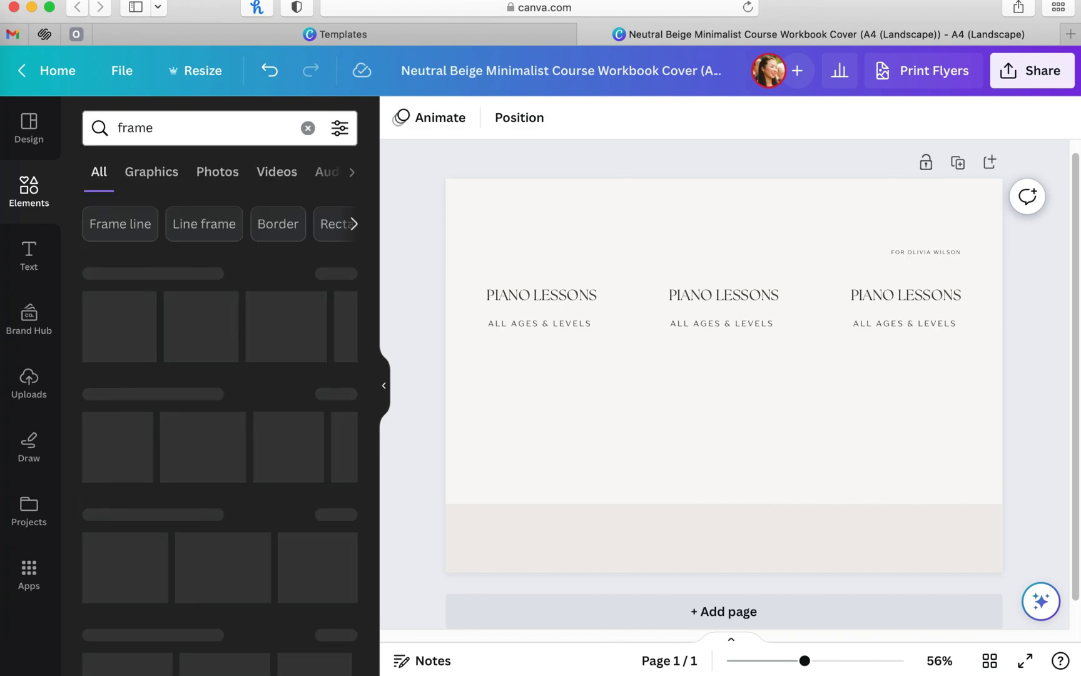
left_click(117, 325)
left_click_drag(825, 275, 557, 366)
left_click(649, 299)
left_click_drag(526, 271, 915, 282)
mouse_move(565, 405)
left_mouse_down()
mouse_move(565, 378)
mouse_move(557, 398)
left_mouse_up()
Step: Fill the circle with the uploaded grand-piano photo and copy it under the other headings
left_click(28, 381)
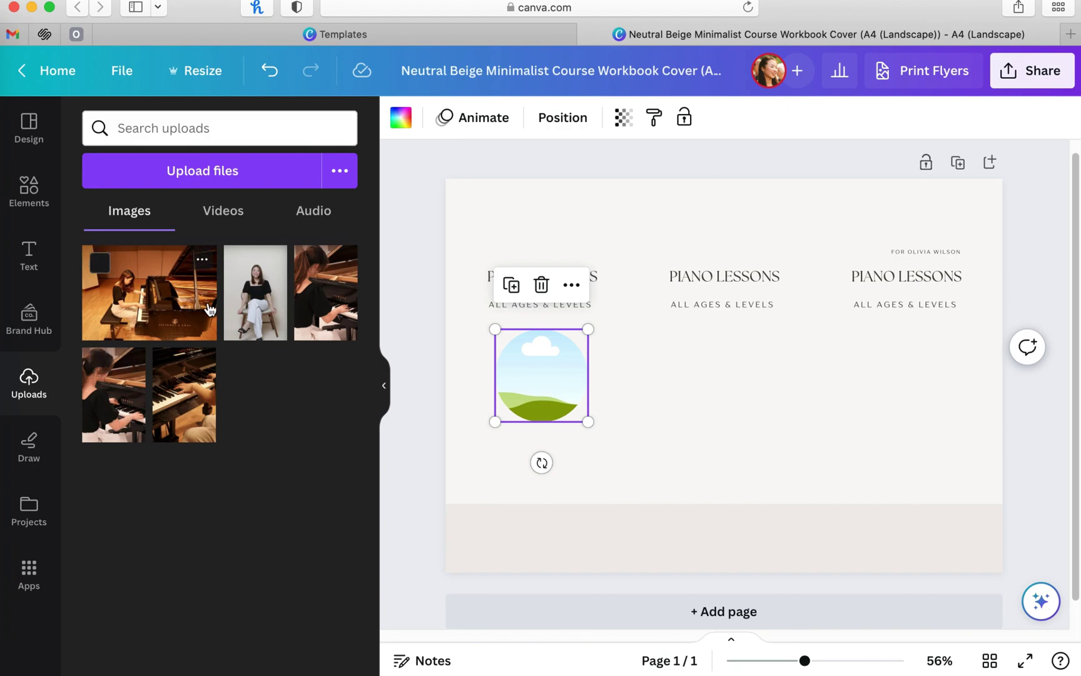
left_click_drag(358, 377, 570, 379)
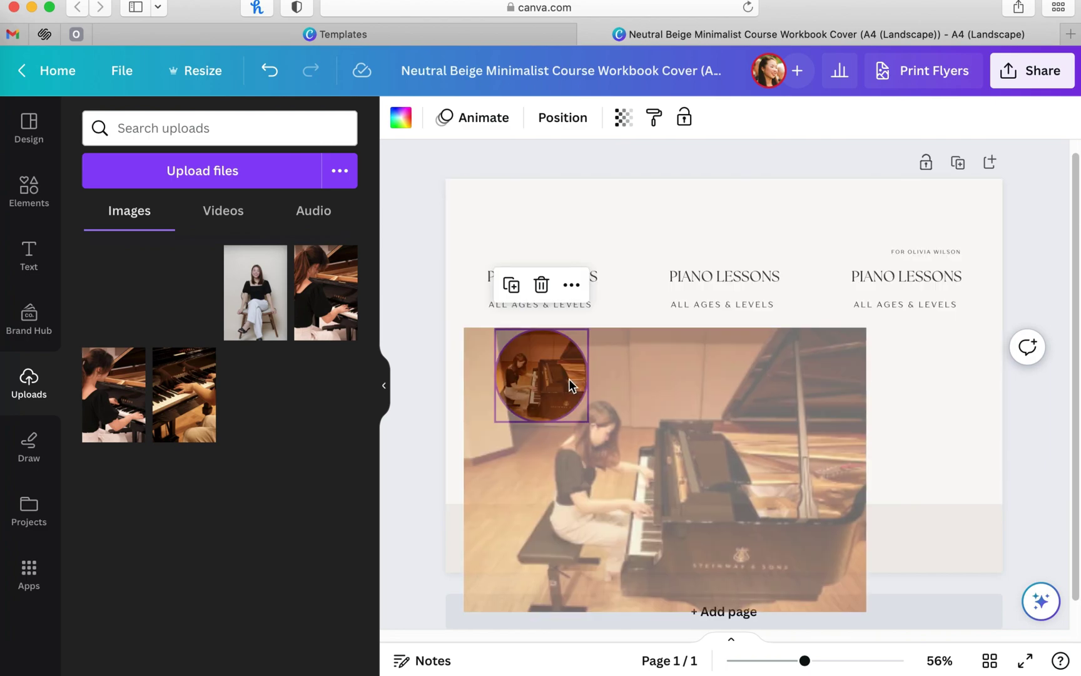
left_click_drag(569, 378, 569, 378)
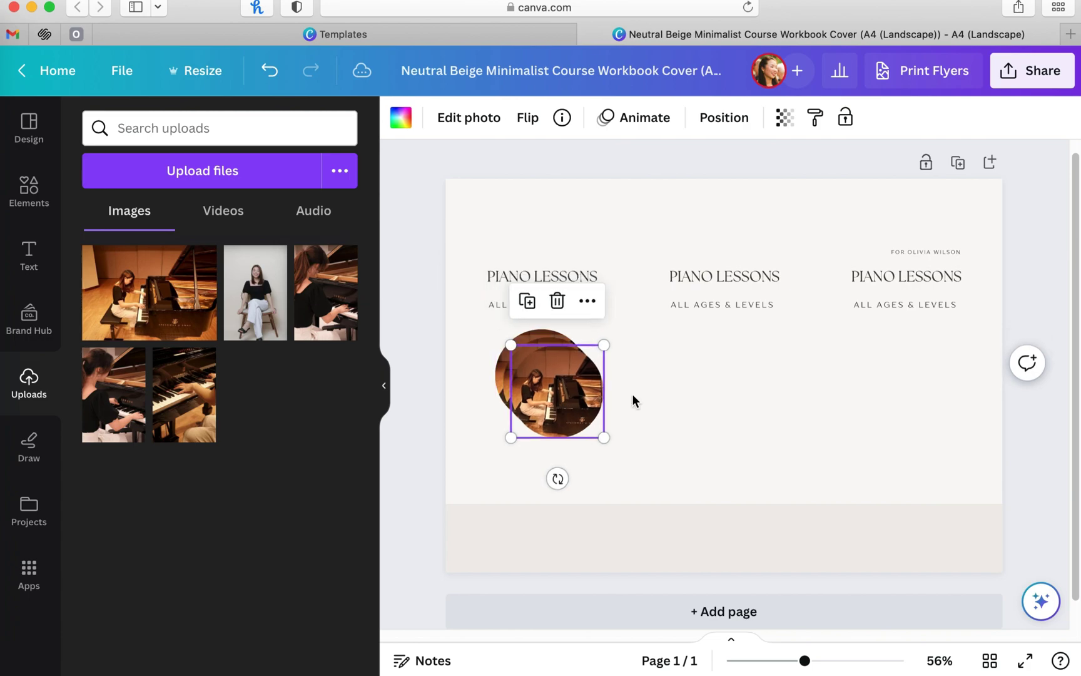
left_click_drag(551, 382, 913, 380)
left_click(1034, 470)
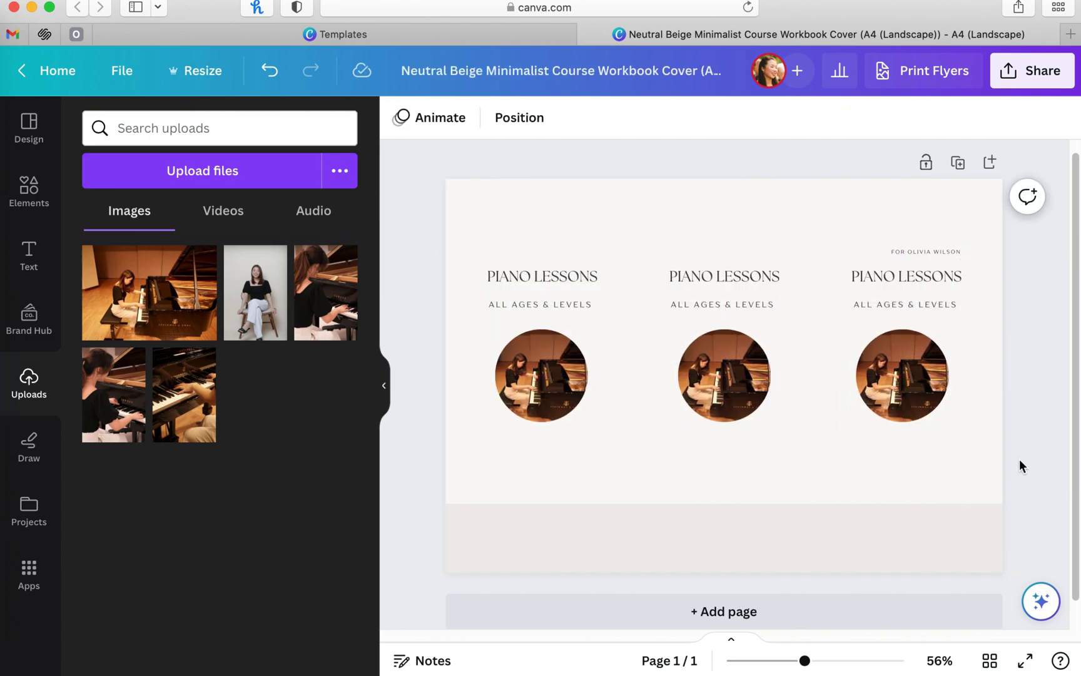
Step: Search Elements for 'beige' and add the beige watercolour blob graphic to the page
left_click(30, 205)
left_click(301, 131)
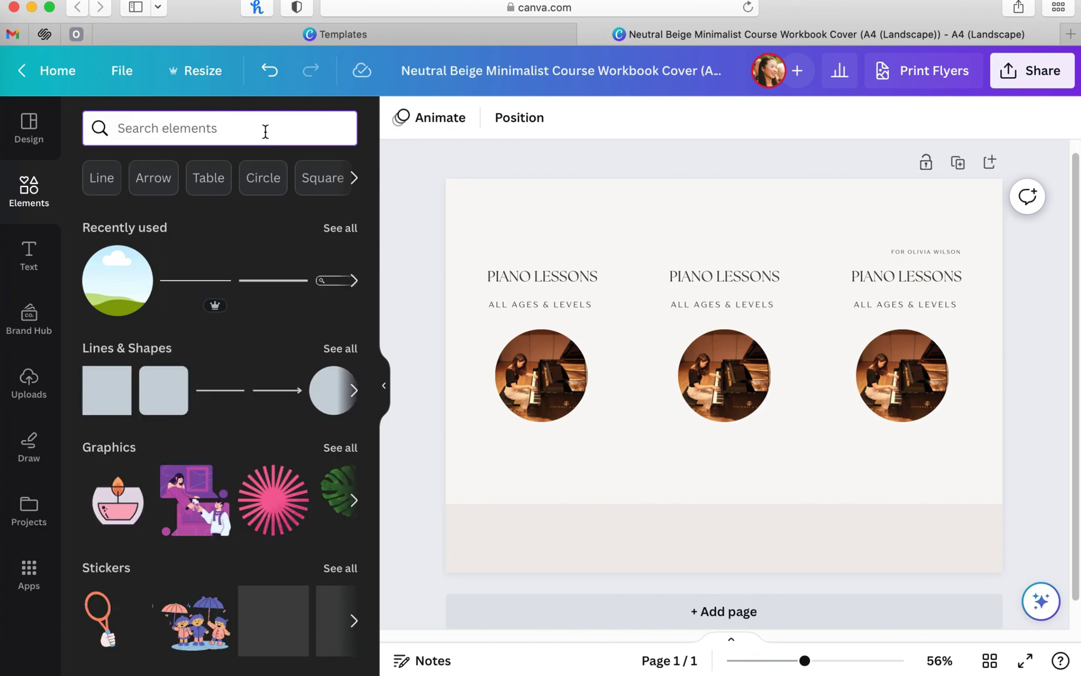
type("beige")
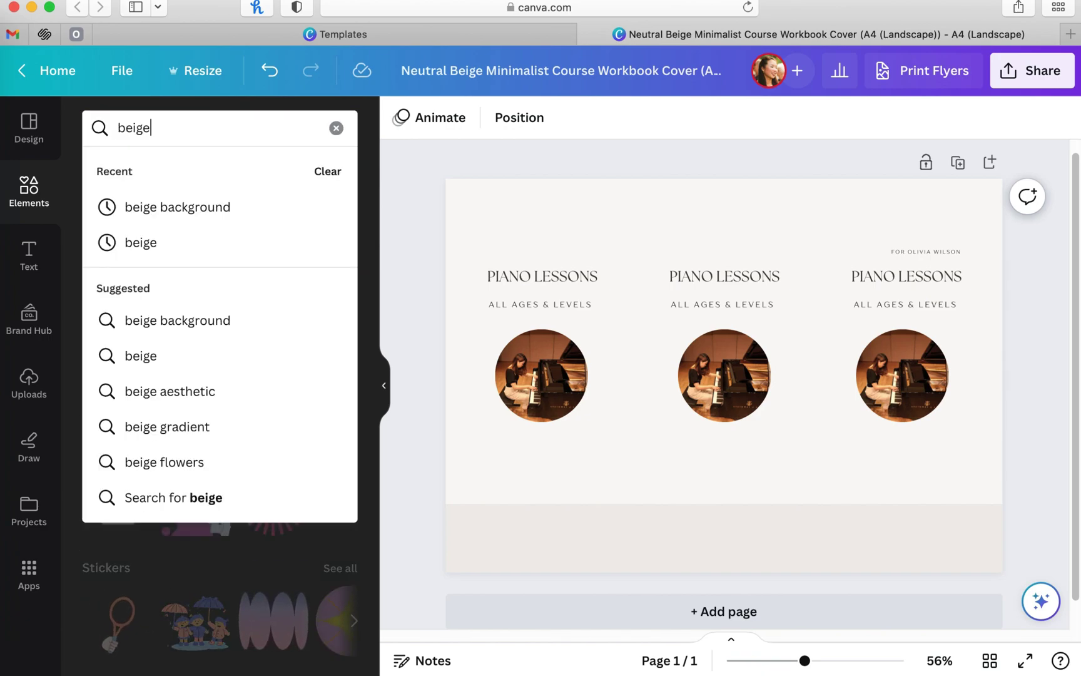
key("Return")
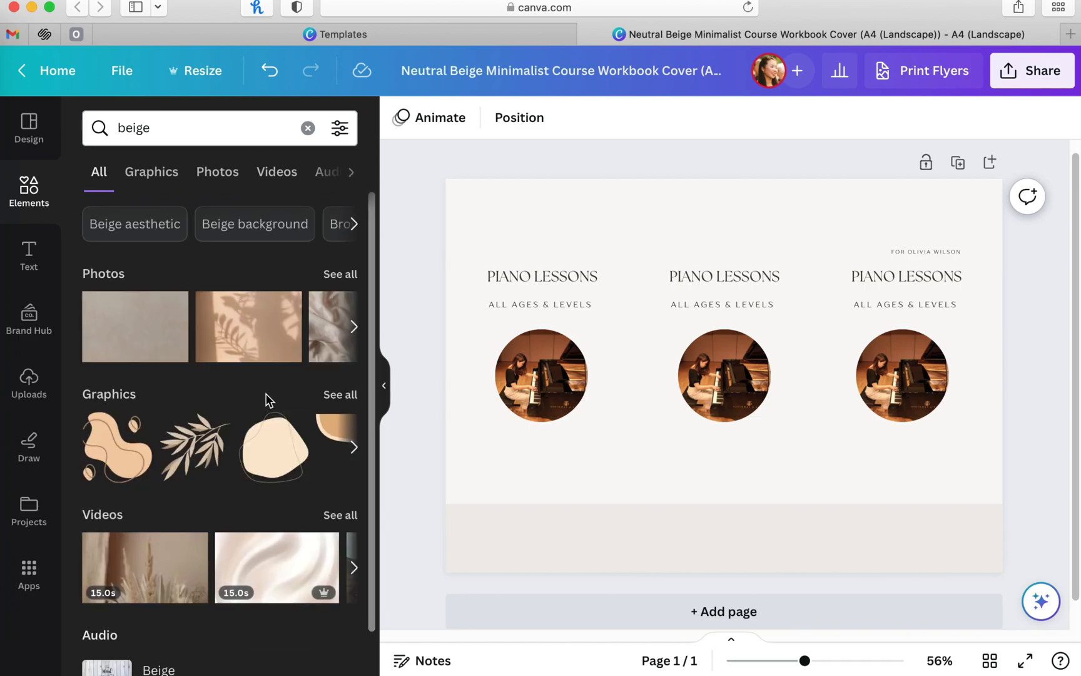
scroll(275, 391, "down", 1)
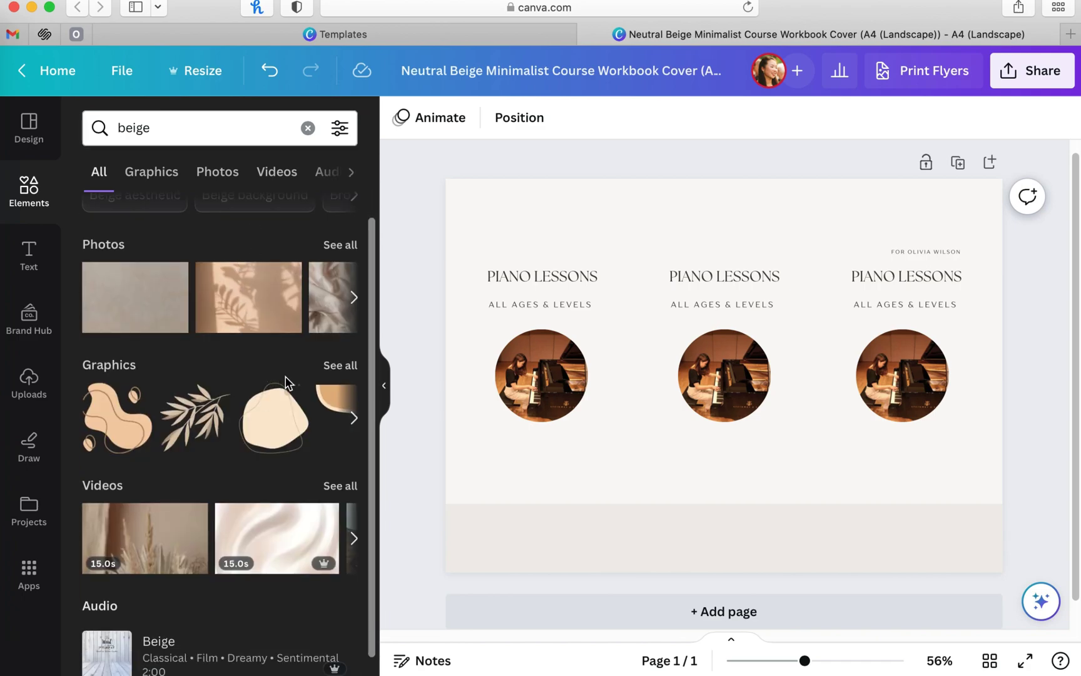
left_click(336, 367)
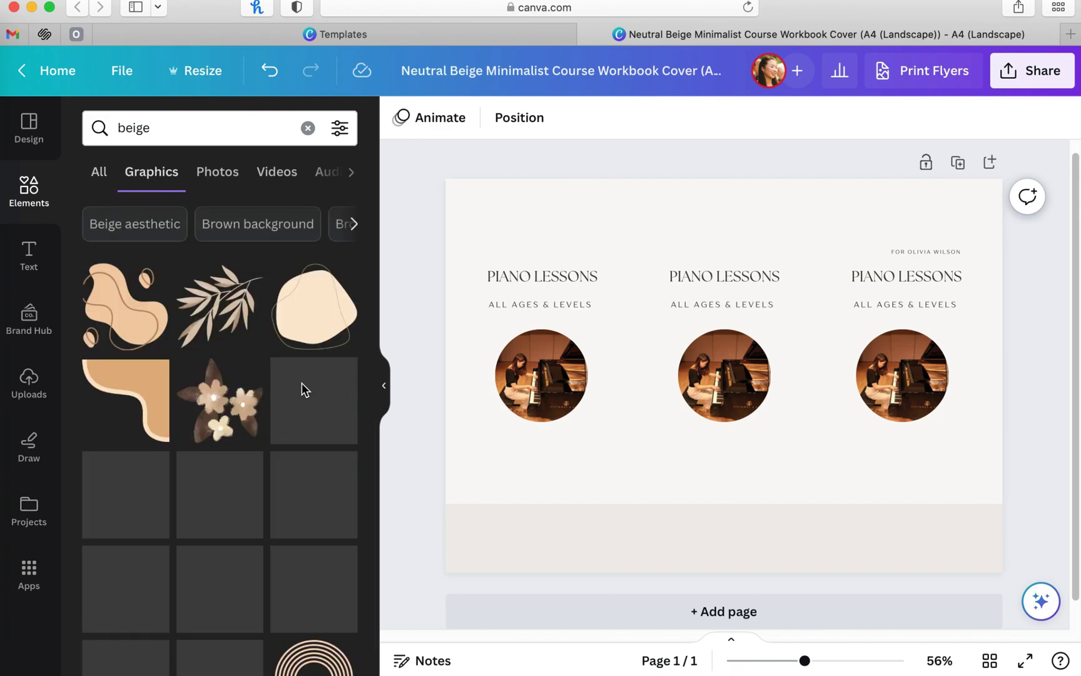
scroll(303, 390, "down", 10)
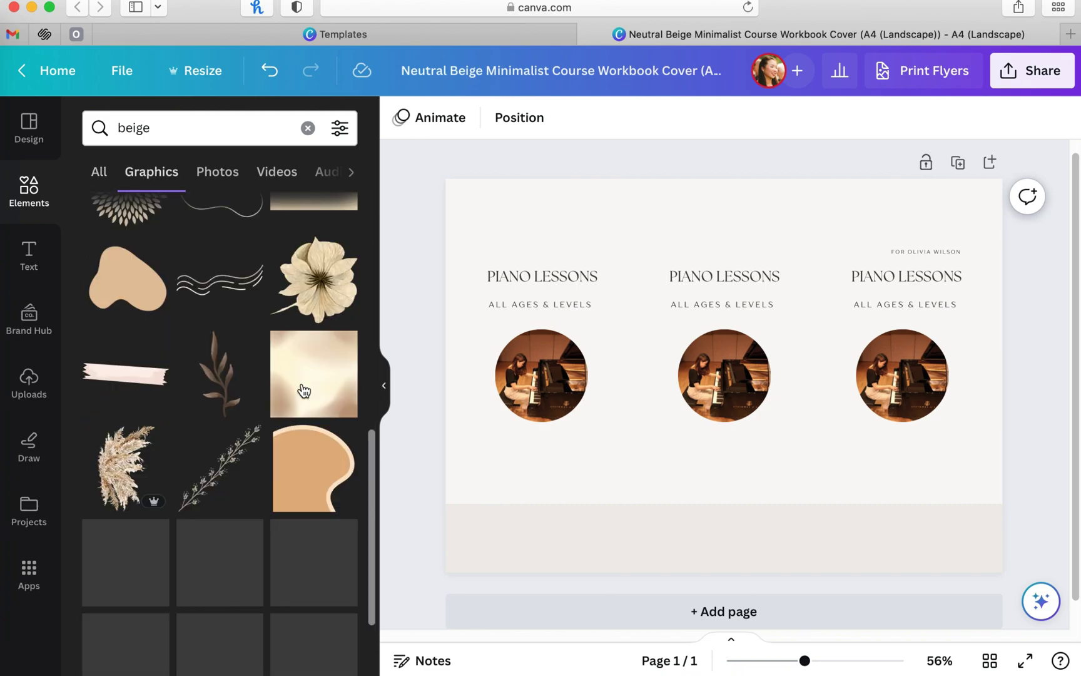
scroll(306, 401, "down", 5)
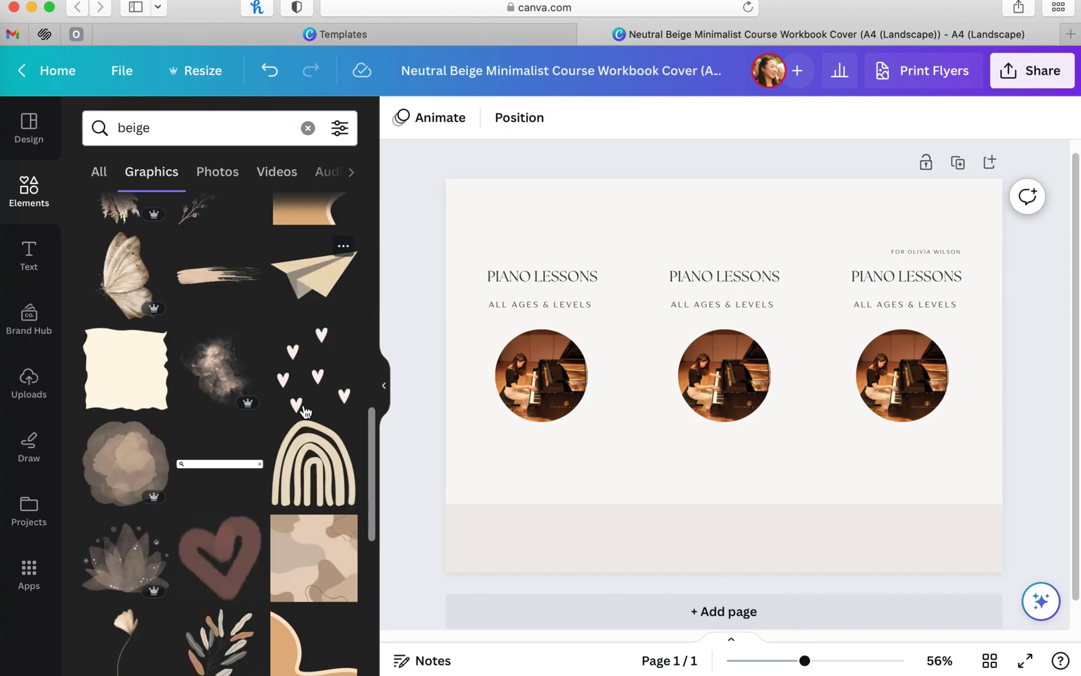
left_click_drag(276, 555, 586, 423)
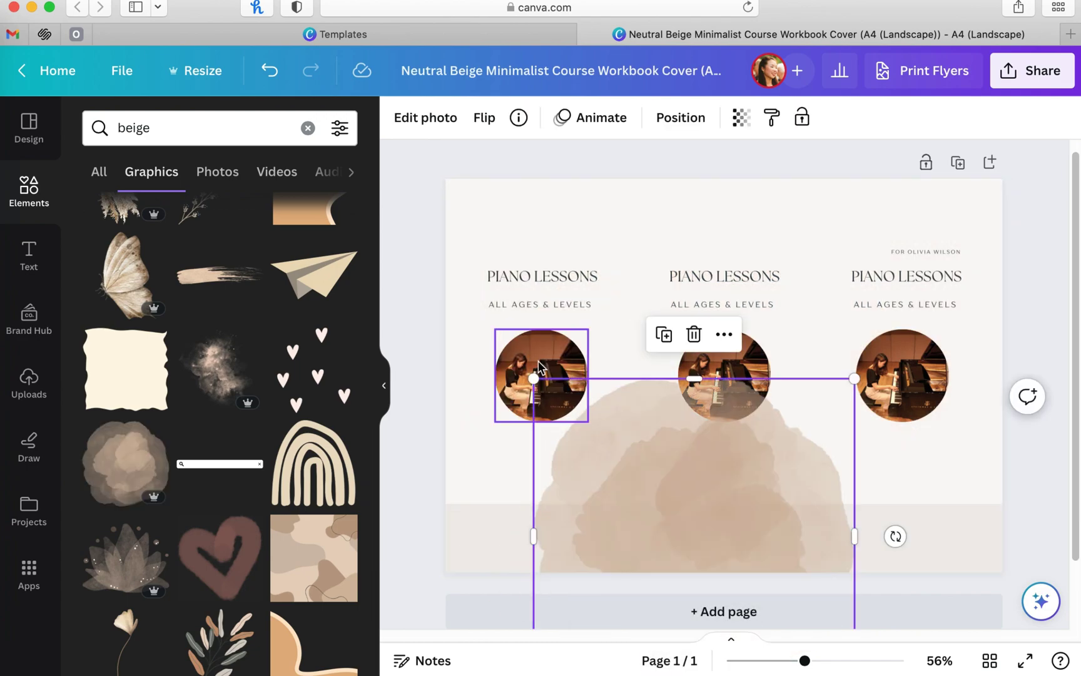
Step: Lock the left, middle and right photo circles in place
left_click(560, 369)
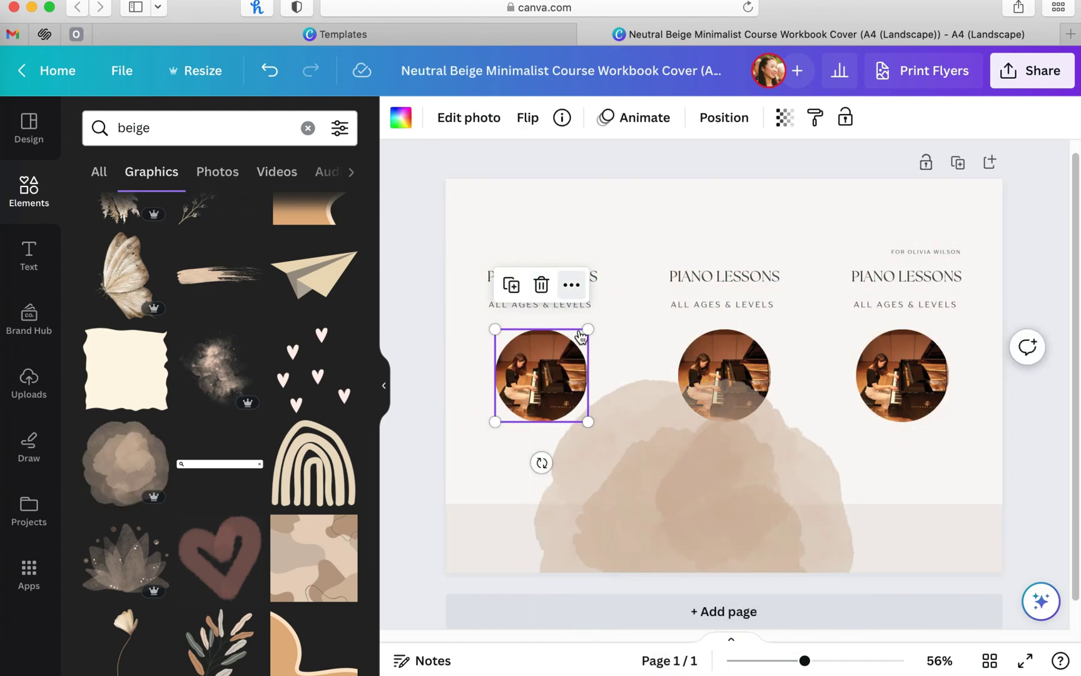
right_click(559, 350)
mouse_move(763, 523)
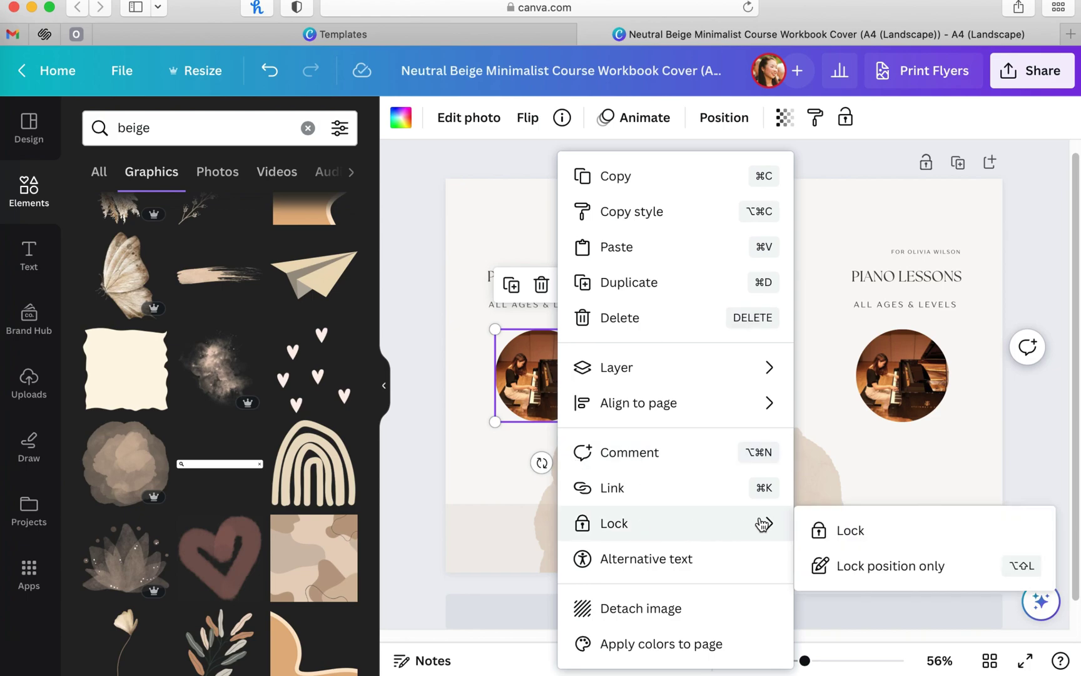
left_click(836, 527)
left_click(729, 364)
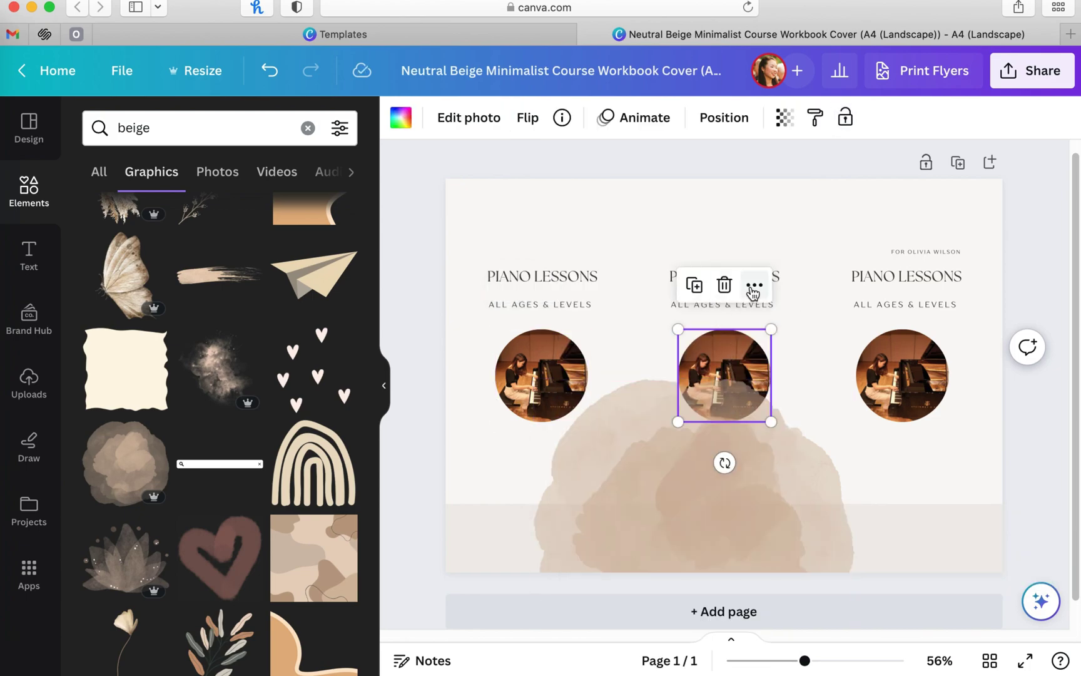
left_click(754, 287)
mouse_move(857, 525)
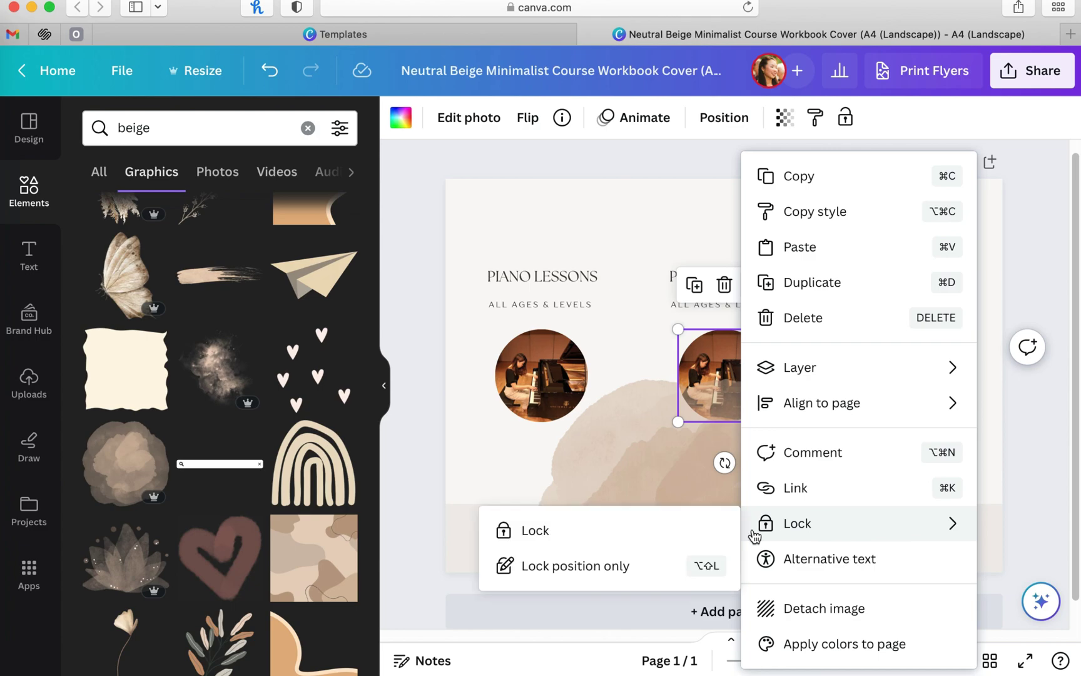
left_click(732, 531)
left_click(883, 400)
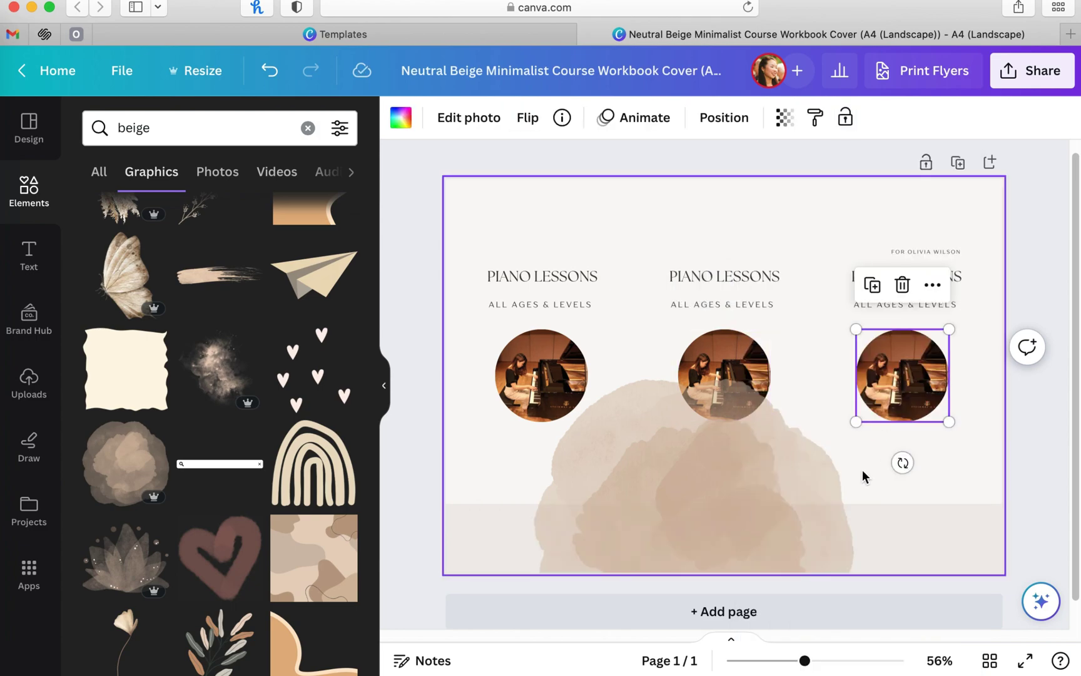
left_click(932, 287)
mouse_move(896, 485)
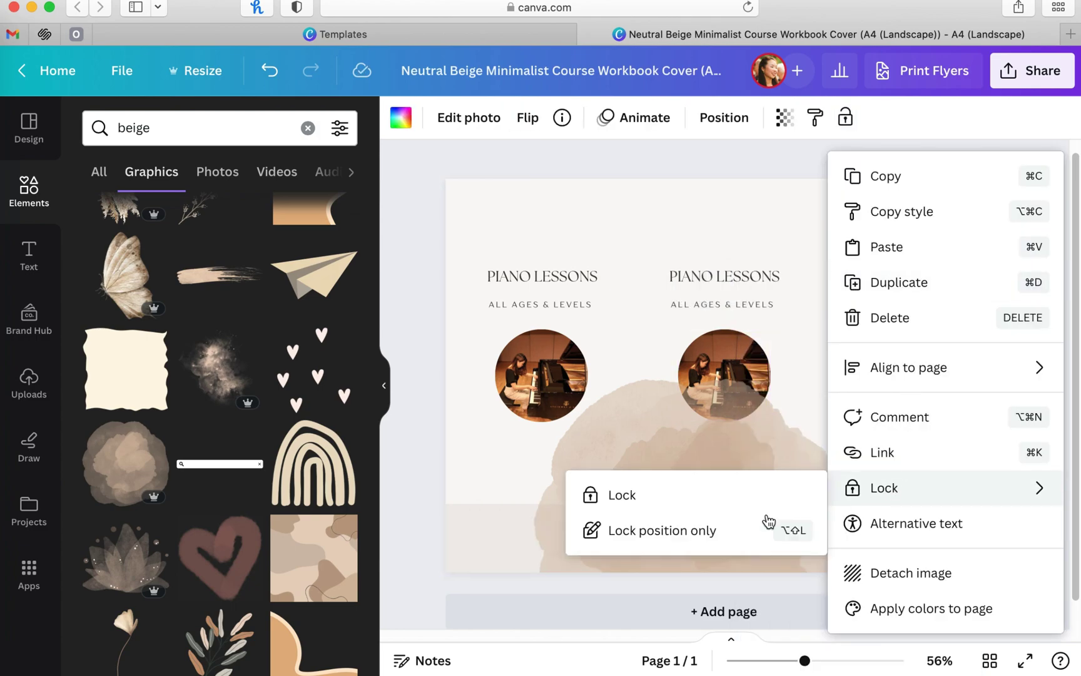
left_click(762, 504)
Step: Shrink the watercolour blob and center it behind the first photo circle
left_click(760, 502)
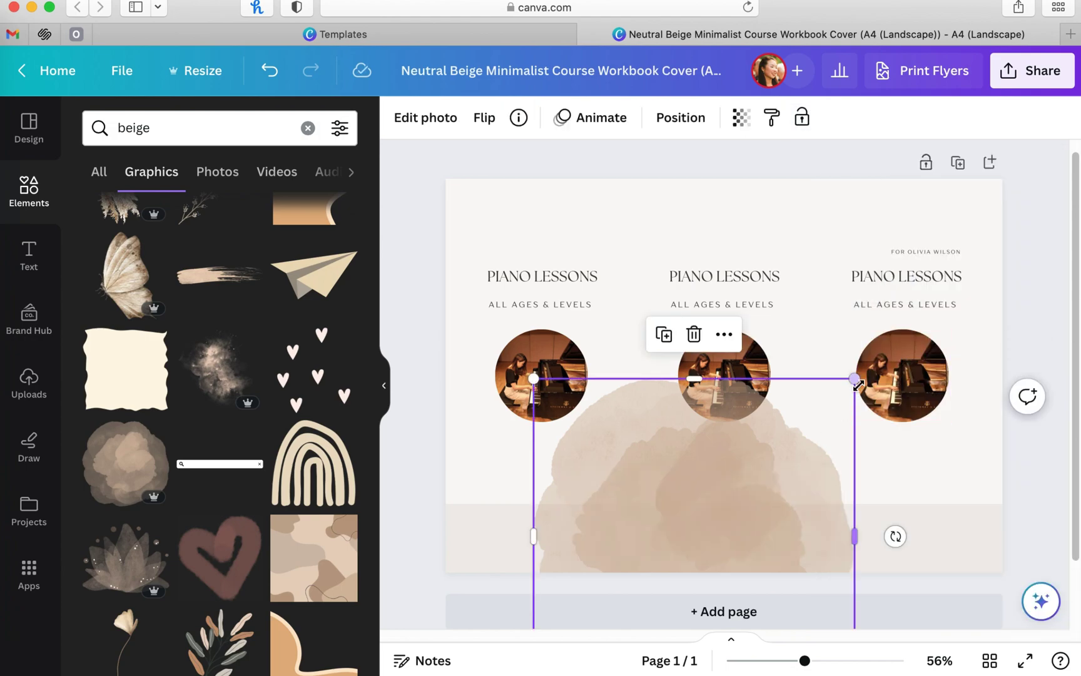
left_click_drag(840, 404, 720, 513)
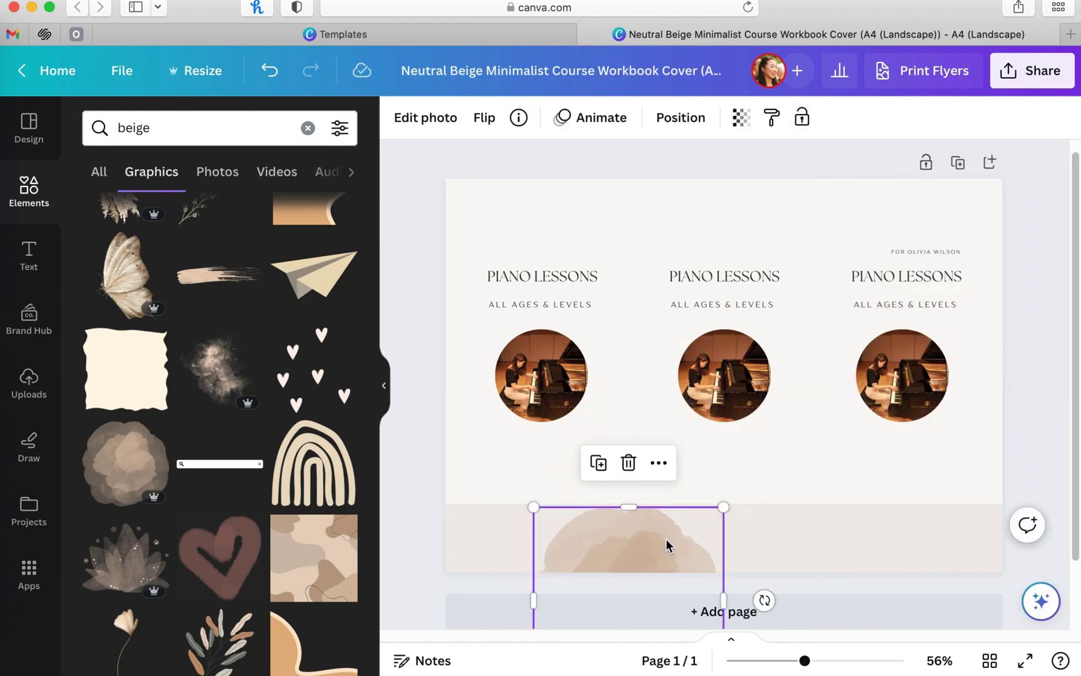
left_click_drag(668, 544, 575, 319)
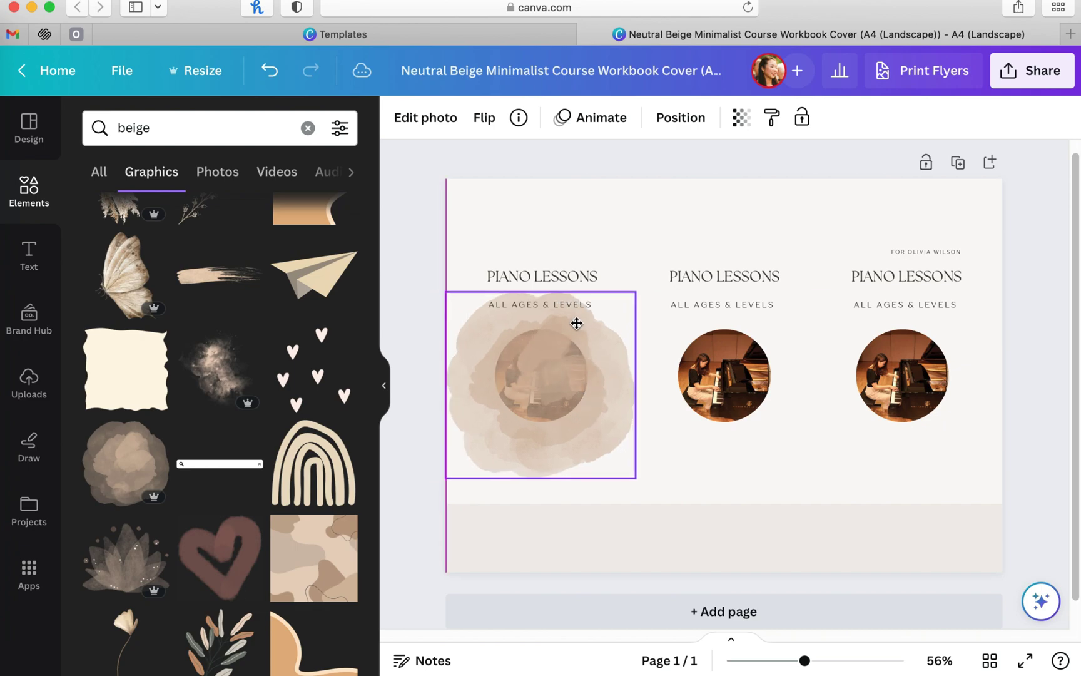
left_click_drag(635, 286, 608, 309)
right_click(570, 384)
mouse_move(616, 373)
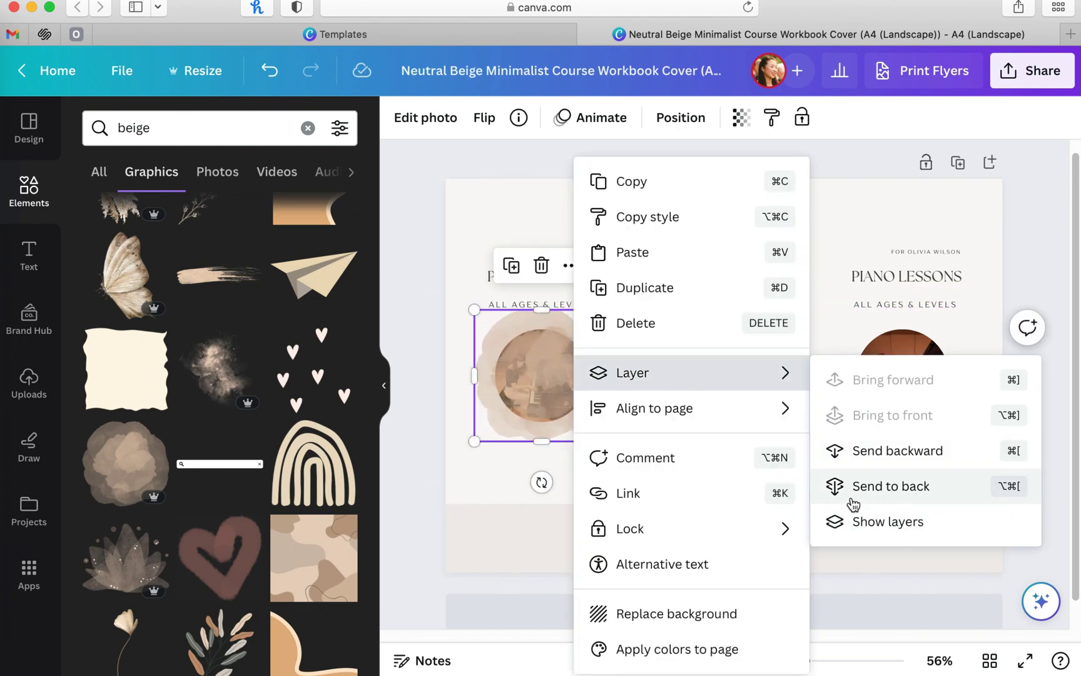
left_click(826, 487)
left_click_drag(608, 441, 599, 433)
left_click_drag(525, 369, 529, 374)
Step: Place copies of the blob behind the middle and right photo circles
left_click_drag(591, 408, 727, 394)
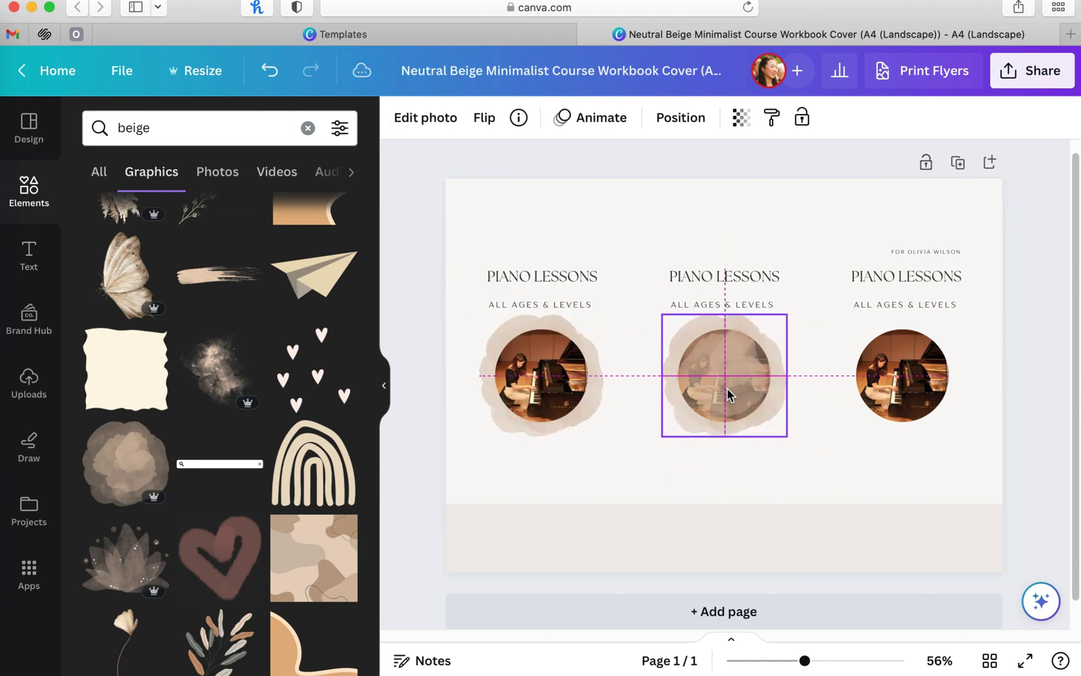
left_click(553, 384)
left_click_drag(552, 384, 907, 376)
right_click(906, 376)
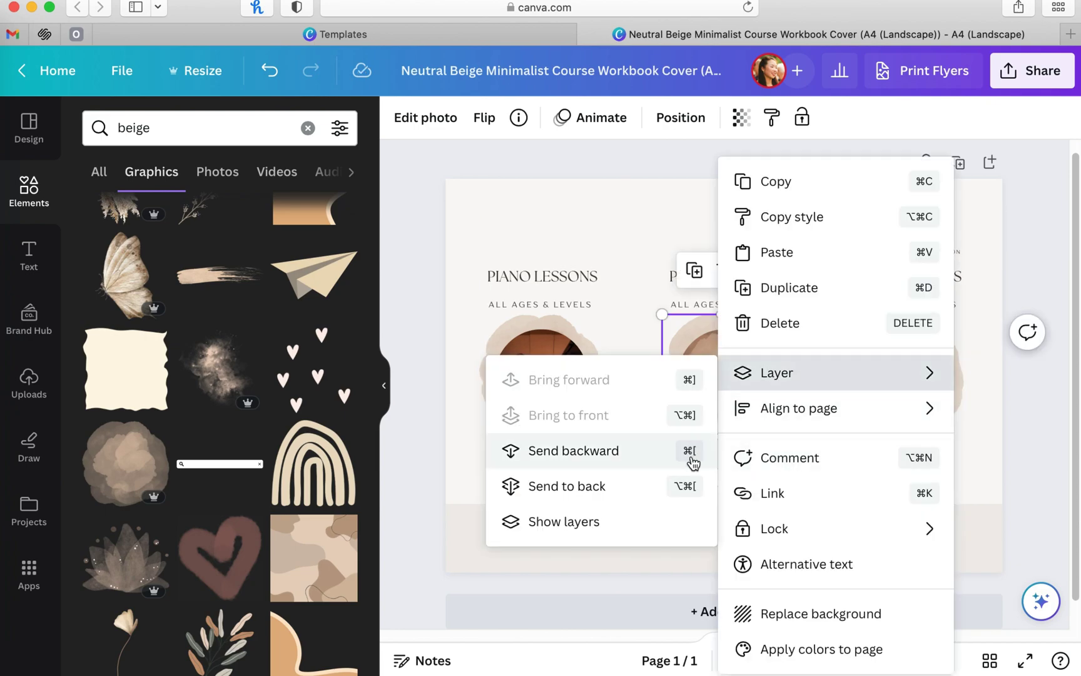
key("Escape")
Step: Enlarge the 'Book a FREE tiral lesson today!' line under the left photo and copy it under the others
left_click(931, 507)
left_click_drag(938, 251, 556, 458)
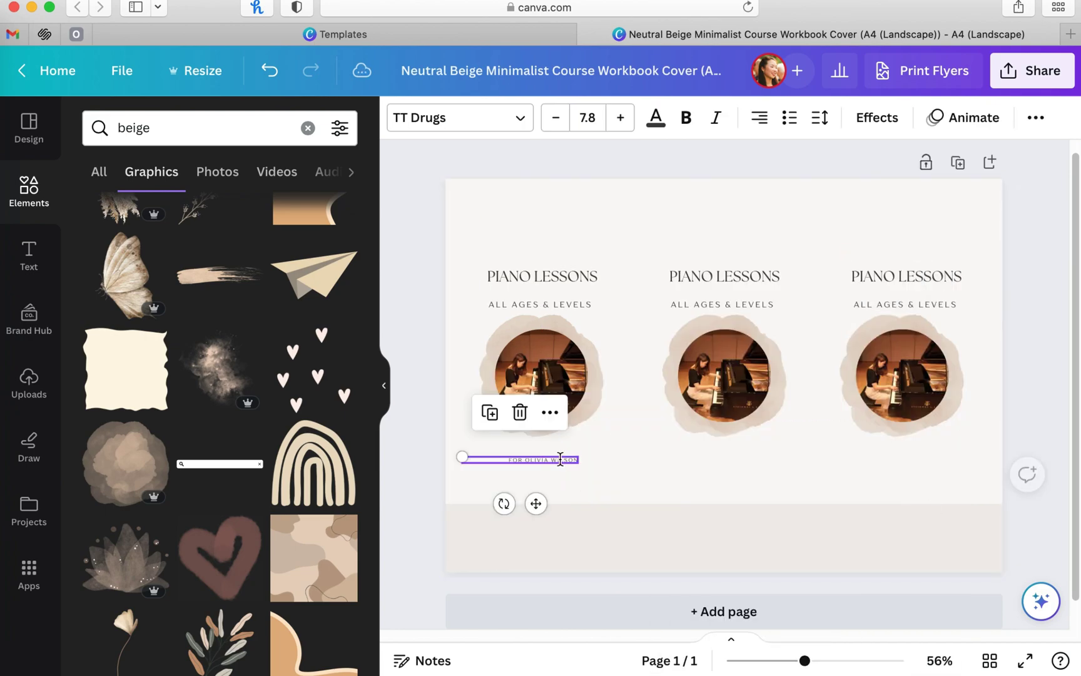
left_click(555, 459)
left_click(265, 117)
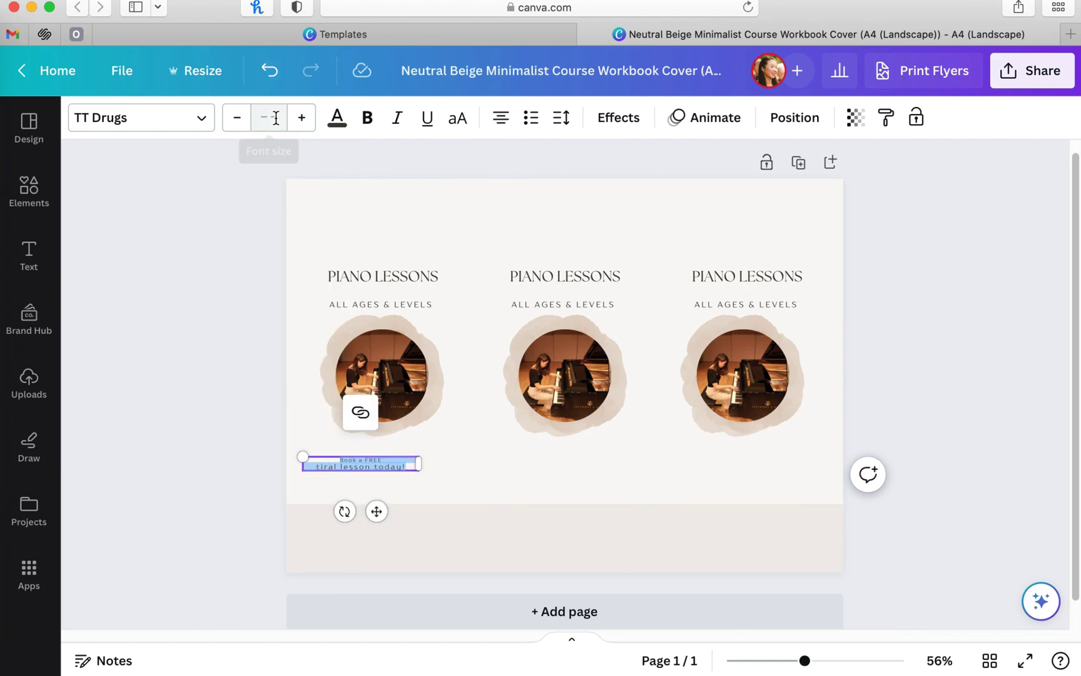
left_click(470, 465)
left_click(362, 465)
left_click_drag(804, 660, 814, 661)
left_click_drag(360, 482, 772, 474)
left_click(540, 529)
Step: Add a 'search bar' graphic below the left flyer's lesson line and resize it
scroll(232, 386, "down", 3)
left_click(29, 188)
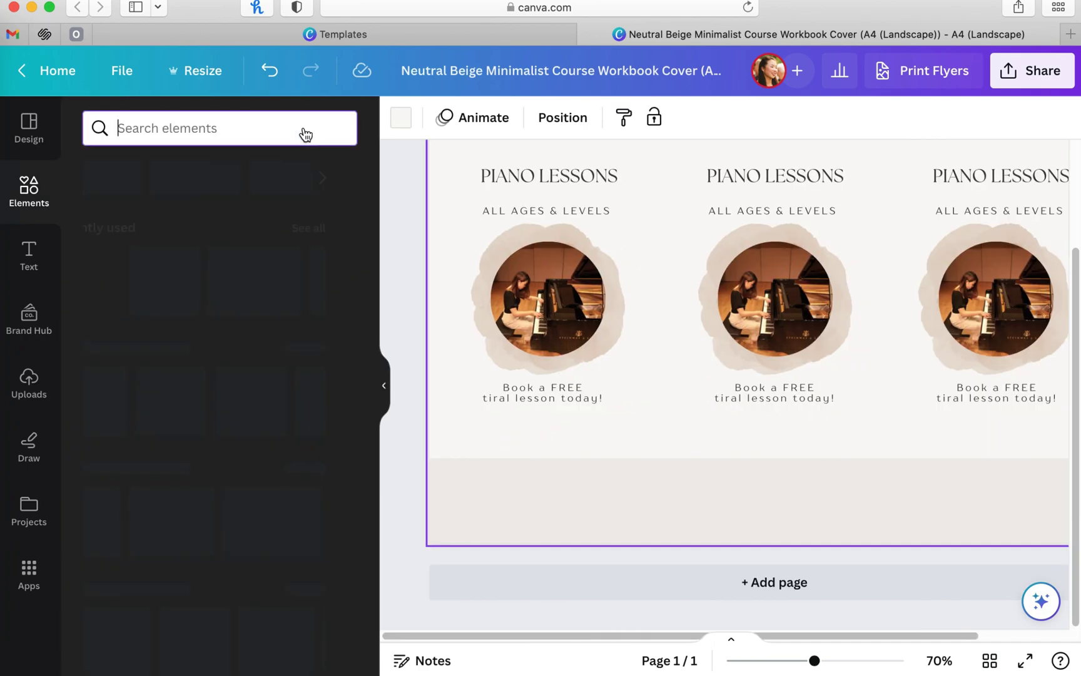
type("search bar")
left_click(177, 204)
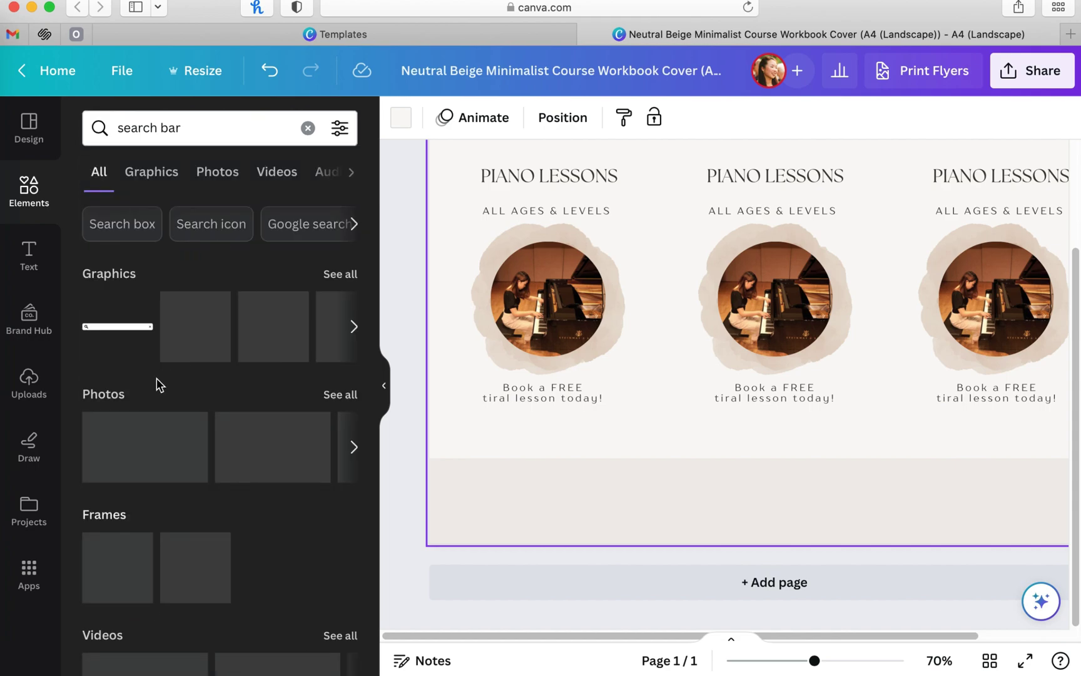
left_click(339, 274)
left_click_drag(254, 491, 484, 448)
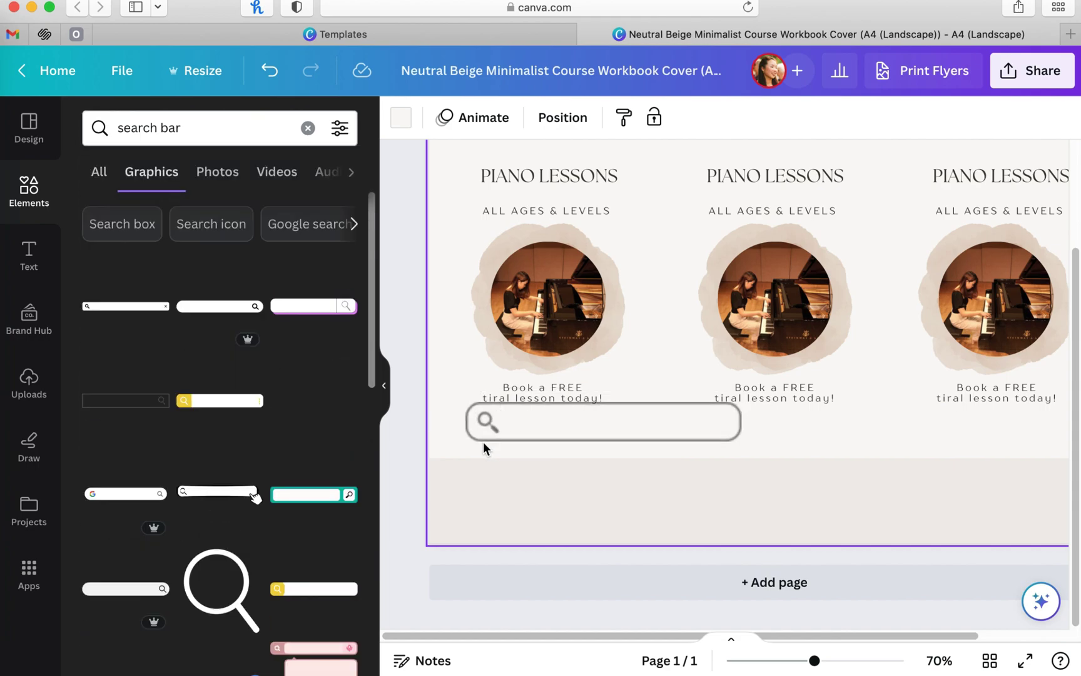
left_click_drag(673, 430, 613, 434)
Step: Fit the website address inside the search bar, group them, and copy the group to the other flyers
left_click(568, 396)
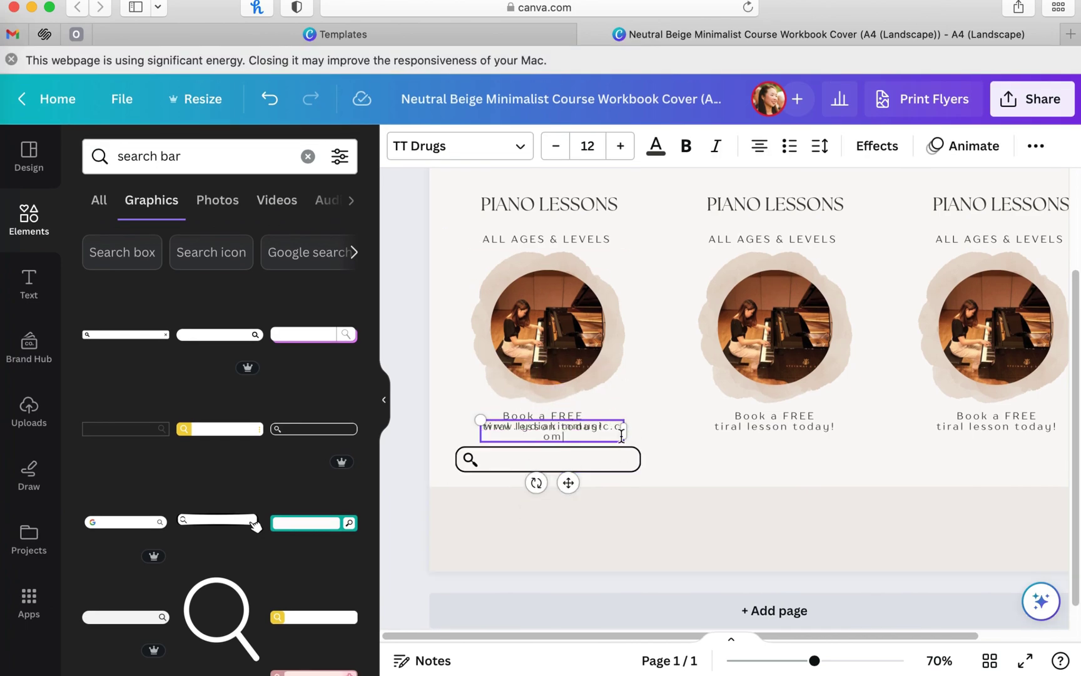
left_click_drag(624, 426, 799, 458)
left_click(659, 473)
left_click(519, 411)
left_click_drag(647, 466, 1051, 455)
left_click(383, 399)
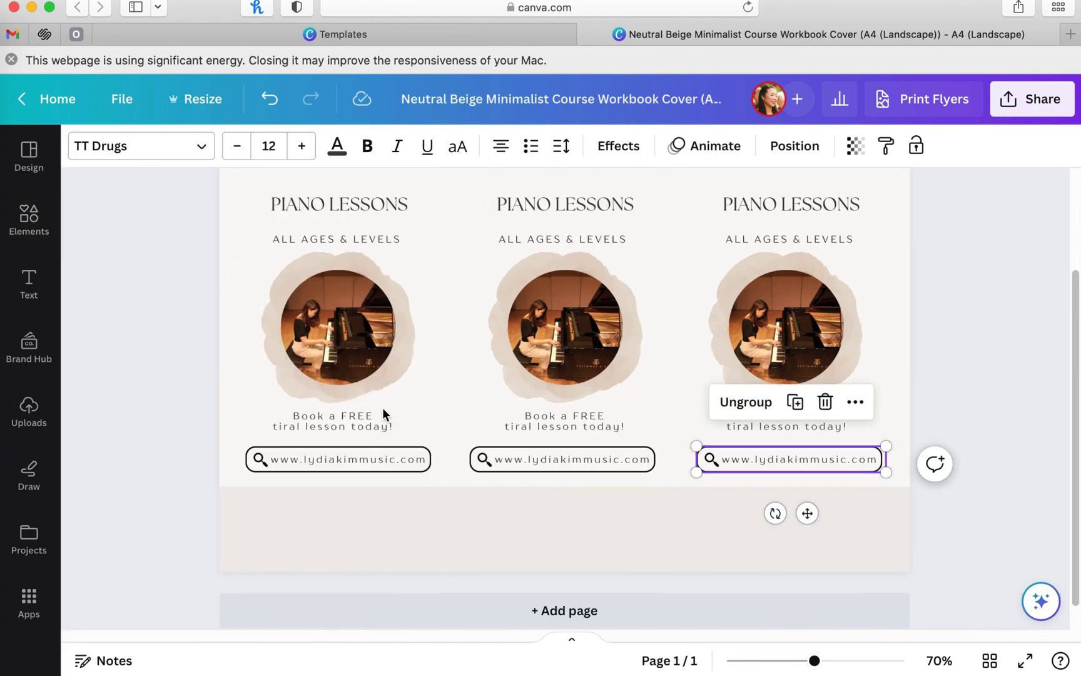
left_click(875, 630)
scroll(874, 631, "down", 3)
scroll(877, 455, "up", 1)
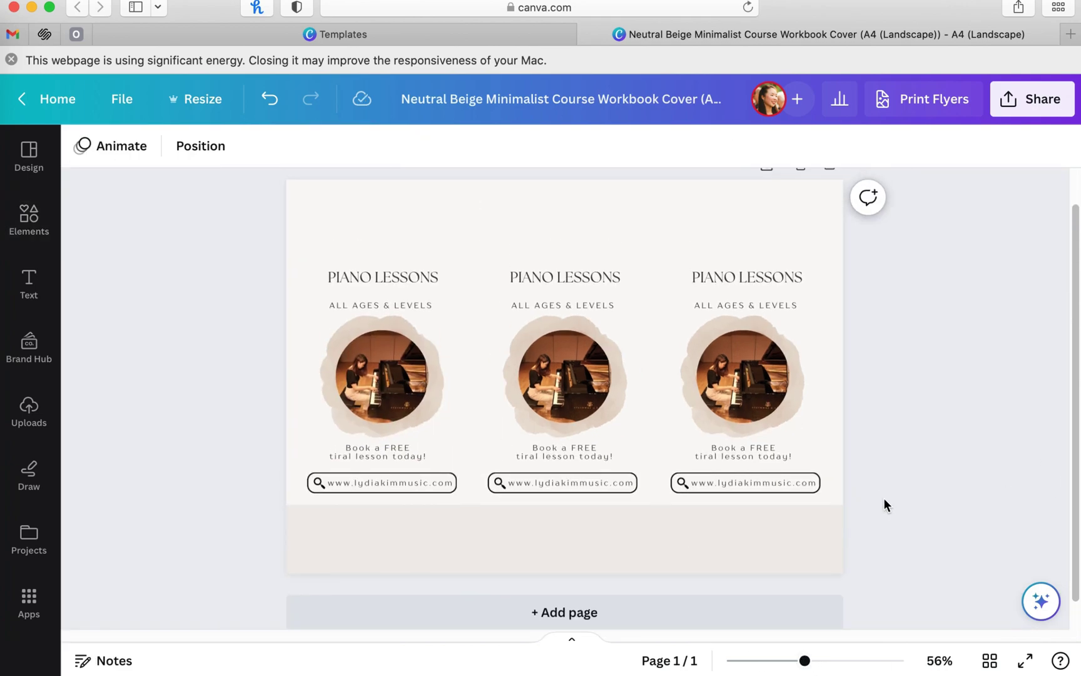
Step: Search Elements for 'piano' and add the outline grand piano graphic to the page
left_click(29, 219)
left_click(307, 156)
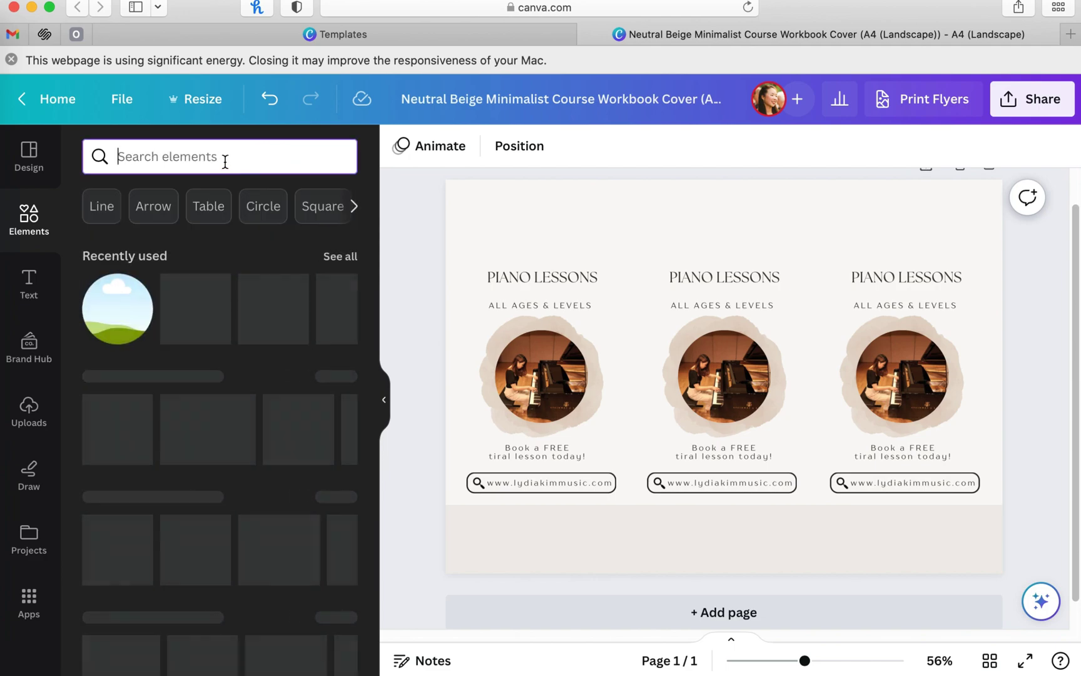
type("piano")
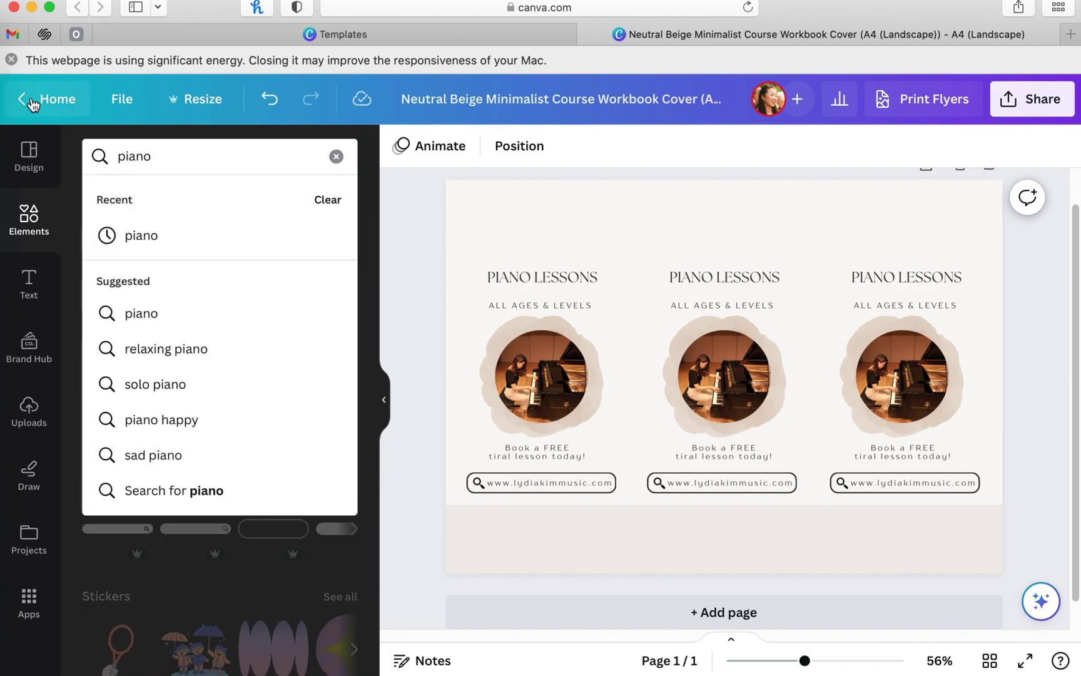
key("Return")
left_click(11, 60)
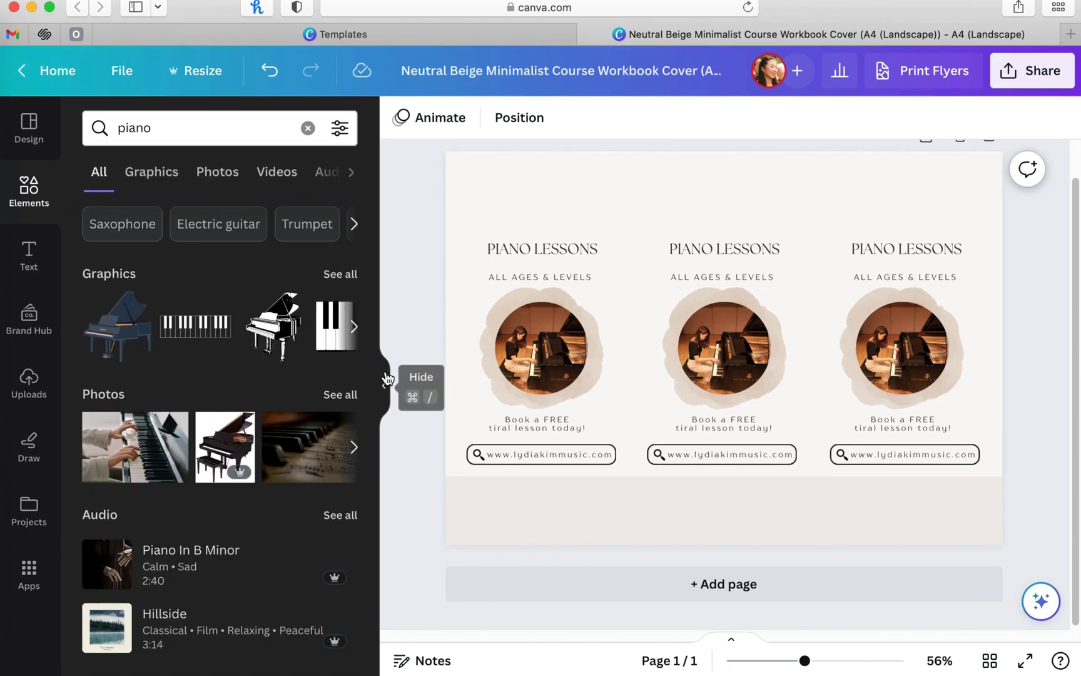
left_click(324, 275)
scroll(251, 397, "down", 10)
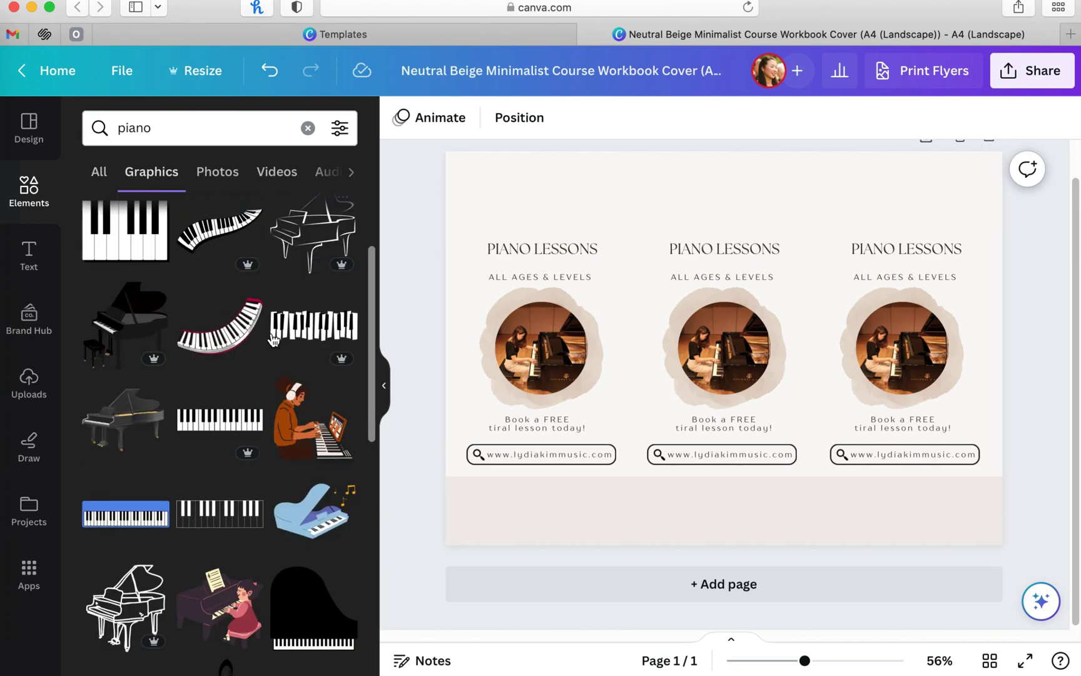
scroll(212, 388, "down", 5)
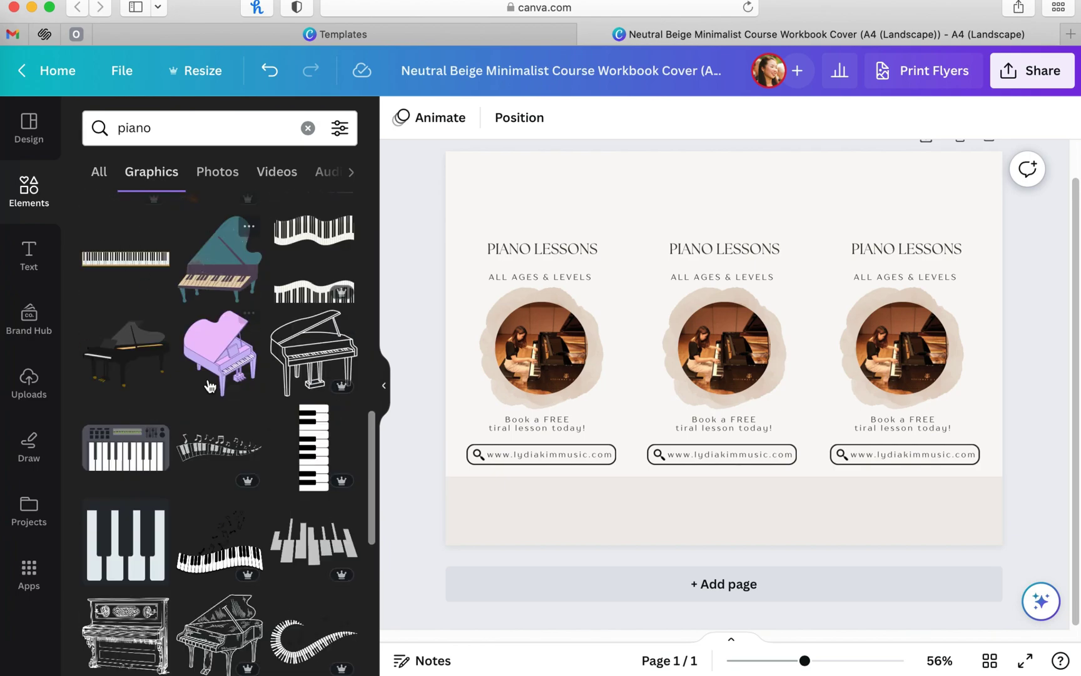
left_click_drag(313, 352, 563, 454)
Step: Shrink the piano into the bottom-left strip and duplicate it to the middle and right flyers
left_click(400, 117)
left_click(383, 385)
left_click_drag(483, 375, 398, 483)
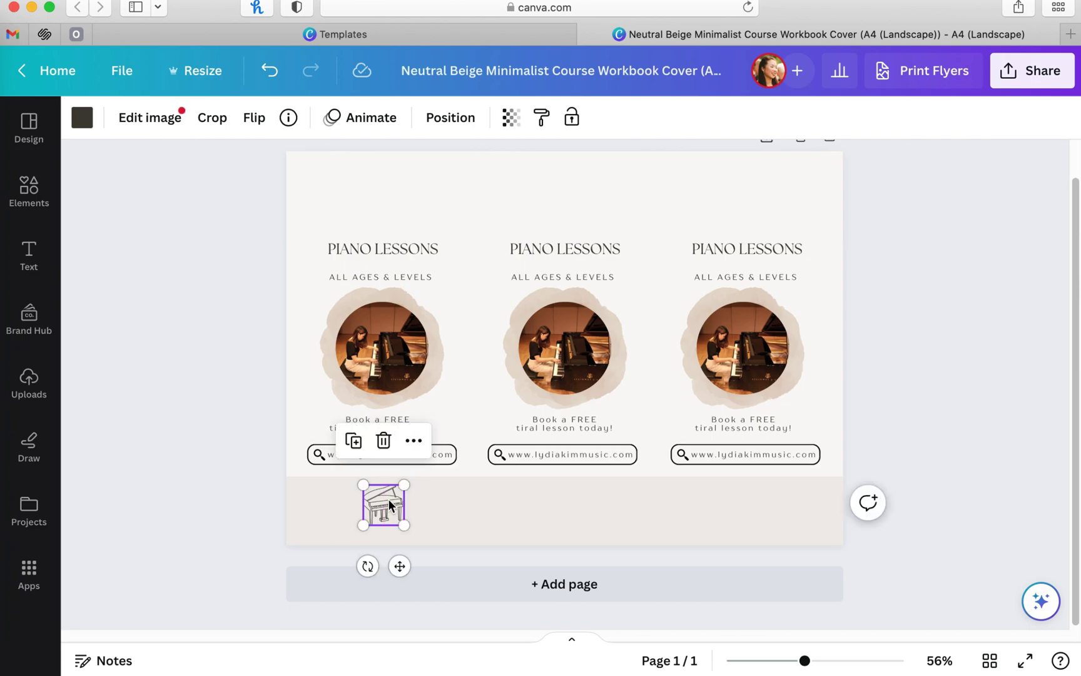
left_click_drag(398, 526, 566, 504)
left_click_drag(383, 505, 719, 508, "alt")
left_click(953, 507)
left_click(572, 504)
Step: Add the teacher's name with 'MMus, BMus' below each piano by copying a lesson text box
left_click(378, 424)
left_click_drag(378, 424, 382, 528, "alt")
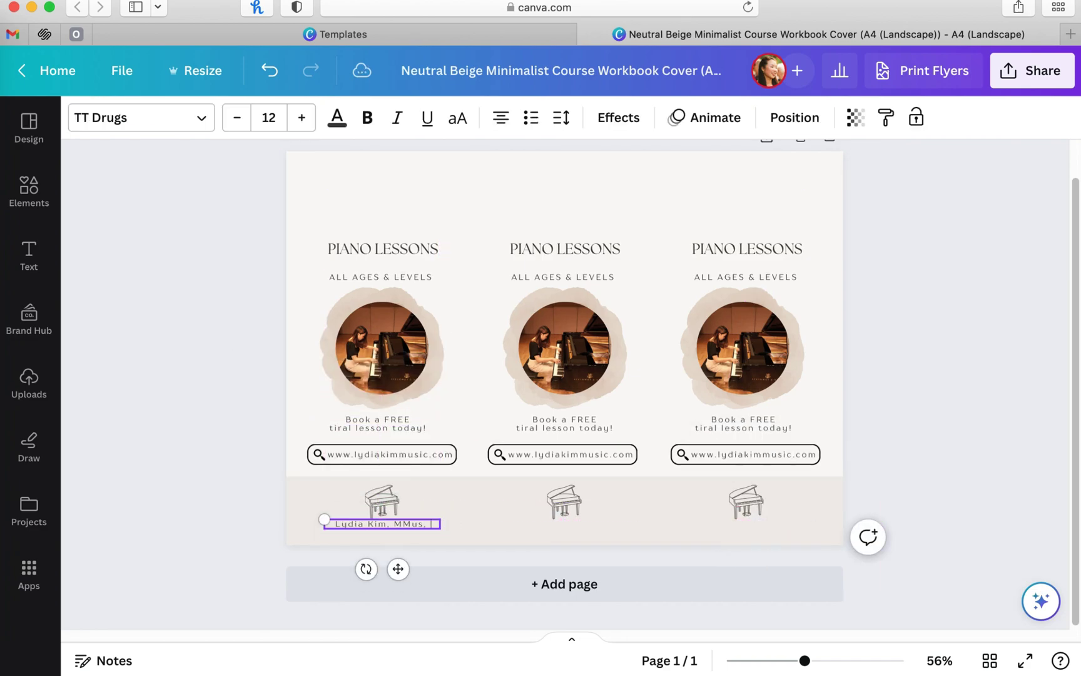
type("BMus")
key("Escape")
left_click_drag(362, 523, 565, 531)
left_click(412, 530)
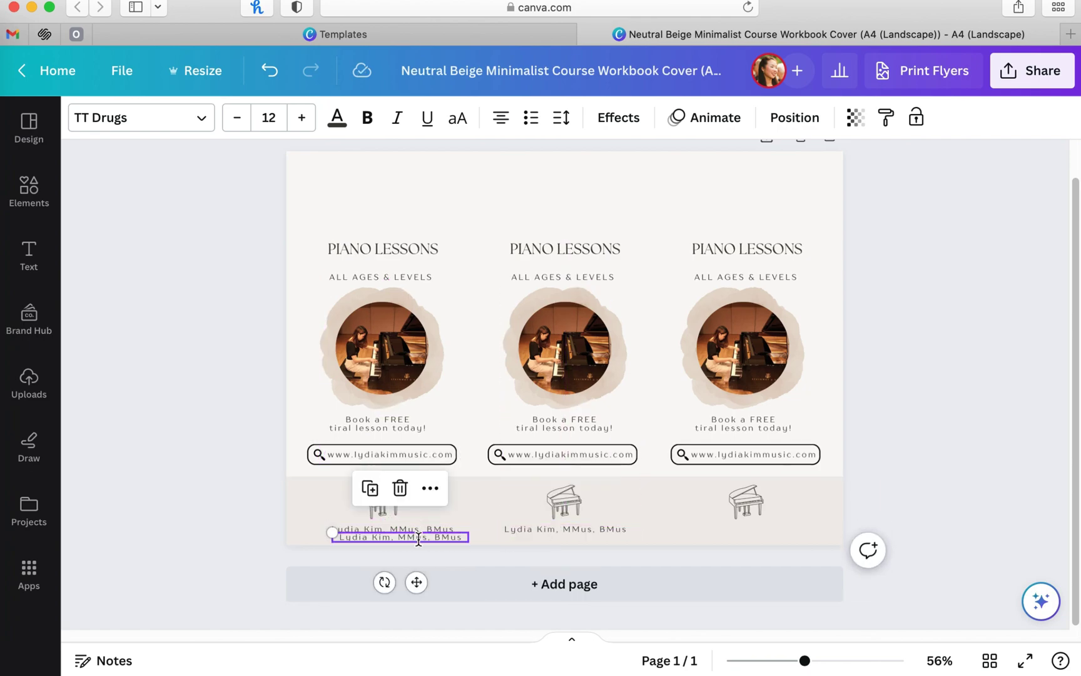
left_click_drag(412, 531, 760, 532, "alt")
left_click(793, 557)
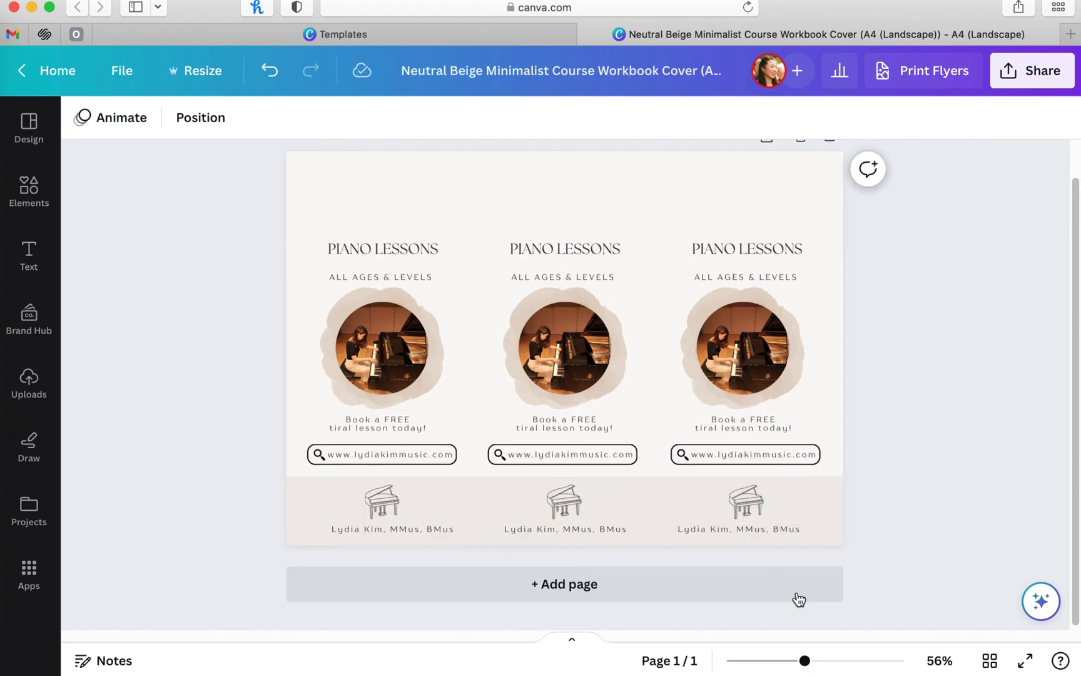
Step: Search Elements for 'circle' and add a thin outline circle graphic to the page
left_click(34, 210)
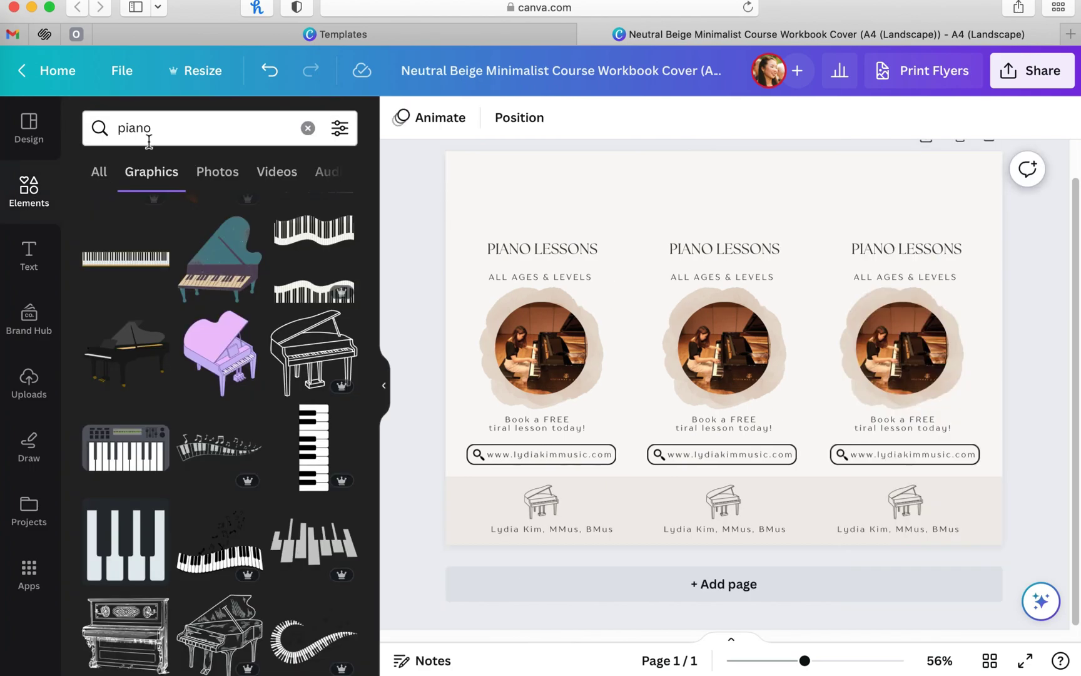
left_click(306, 128)
type("circle")
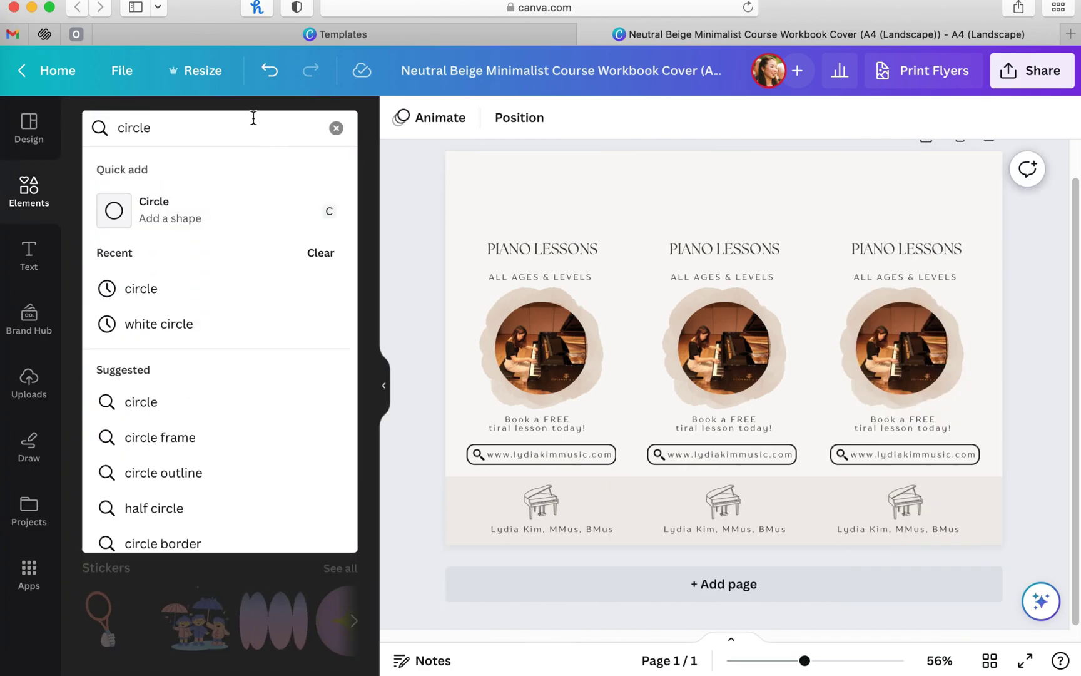
key("Return")
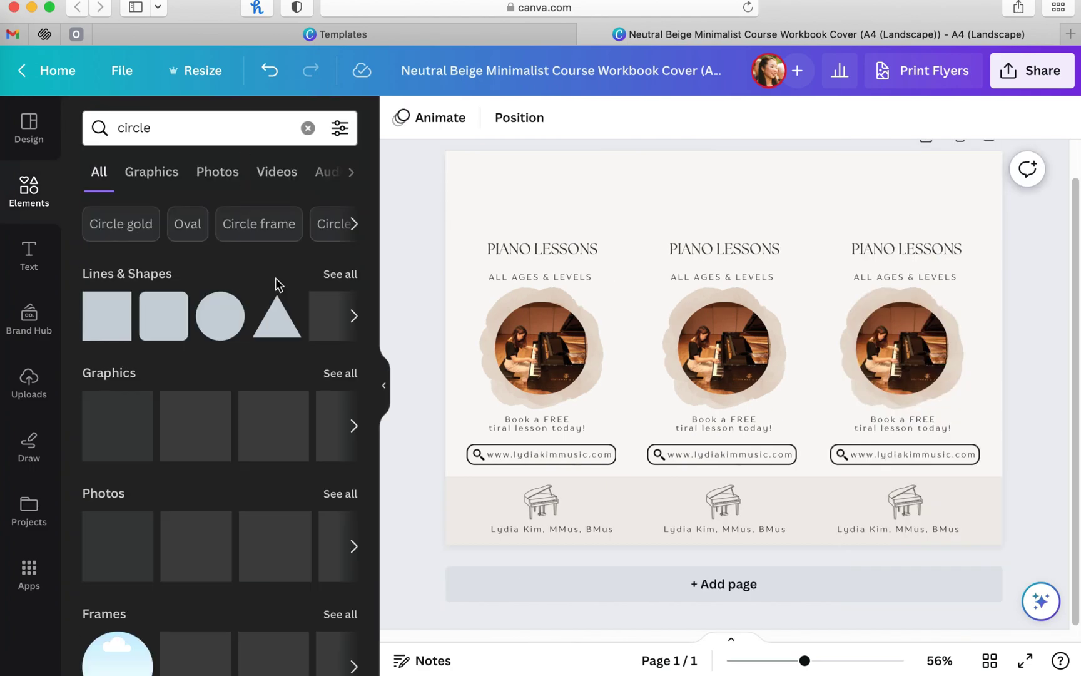
left_click(338, 375)
scroll(332, 397, "down", 5)
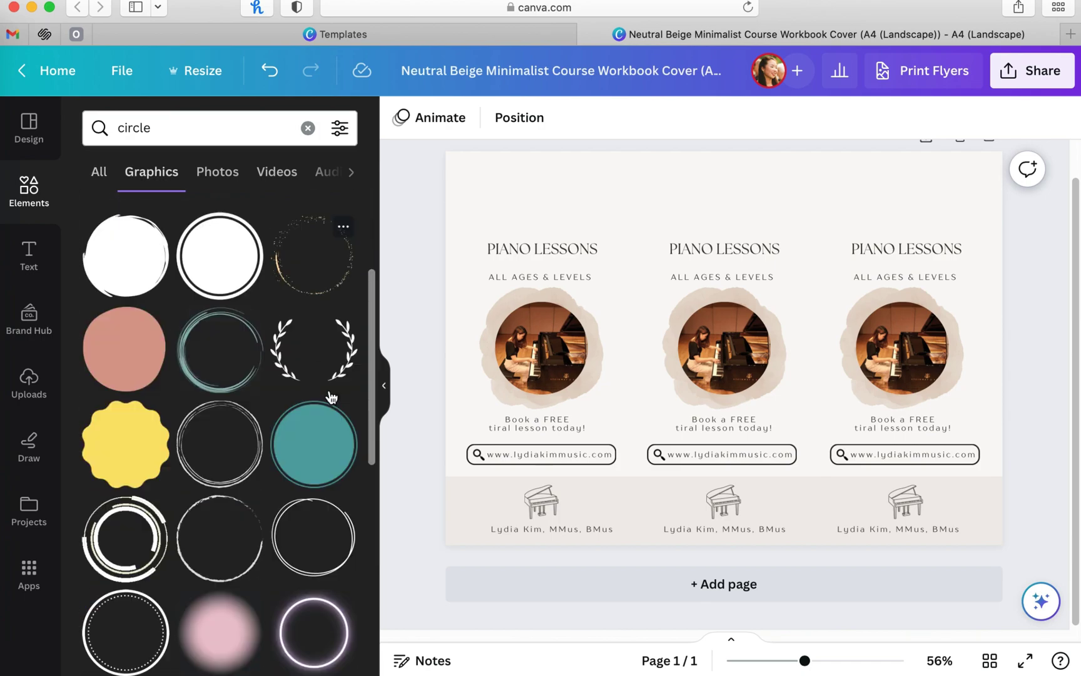
scroll(331, 397, "up", 5)
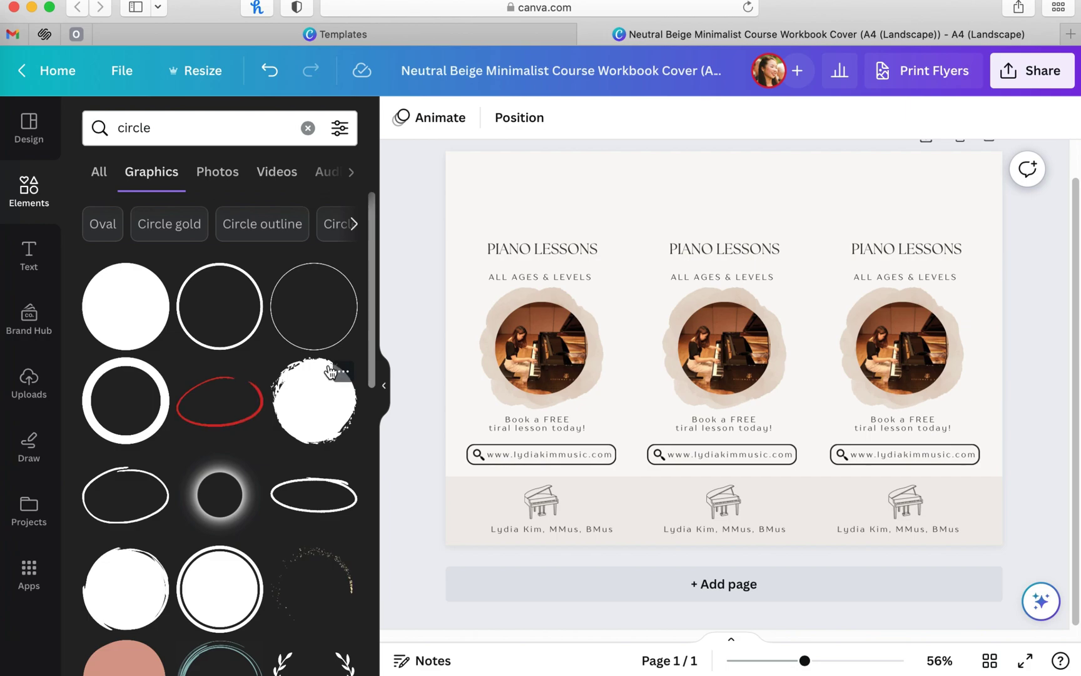
left_click(99, 174)
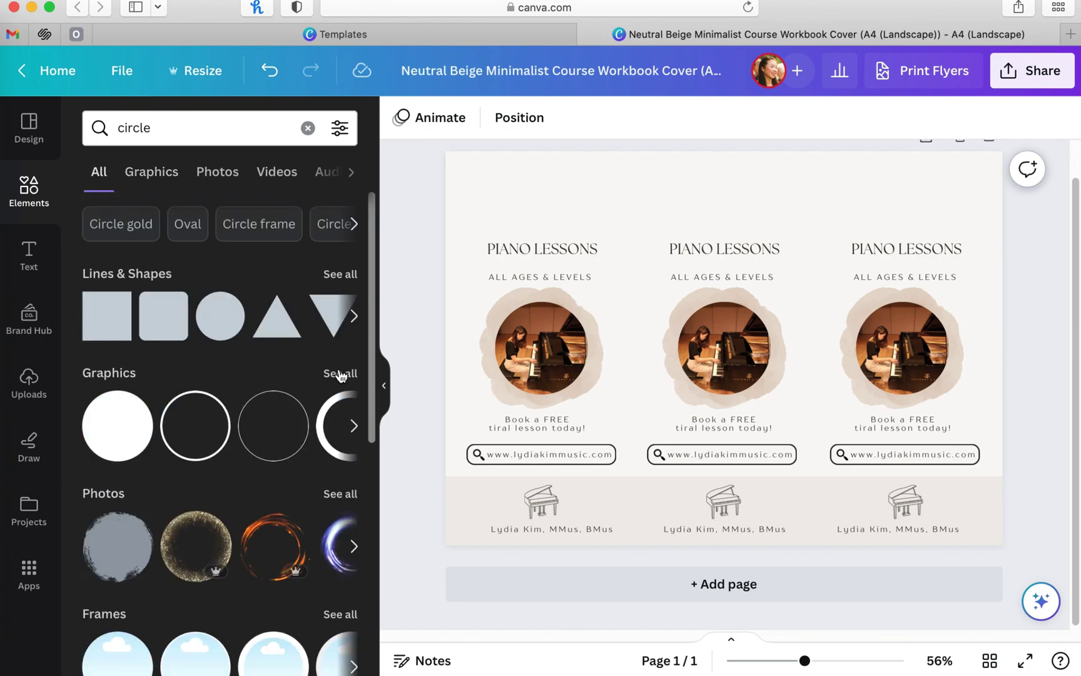
left_click(341, 375)
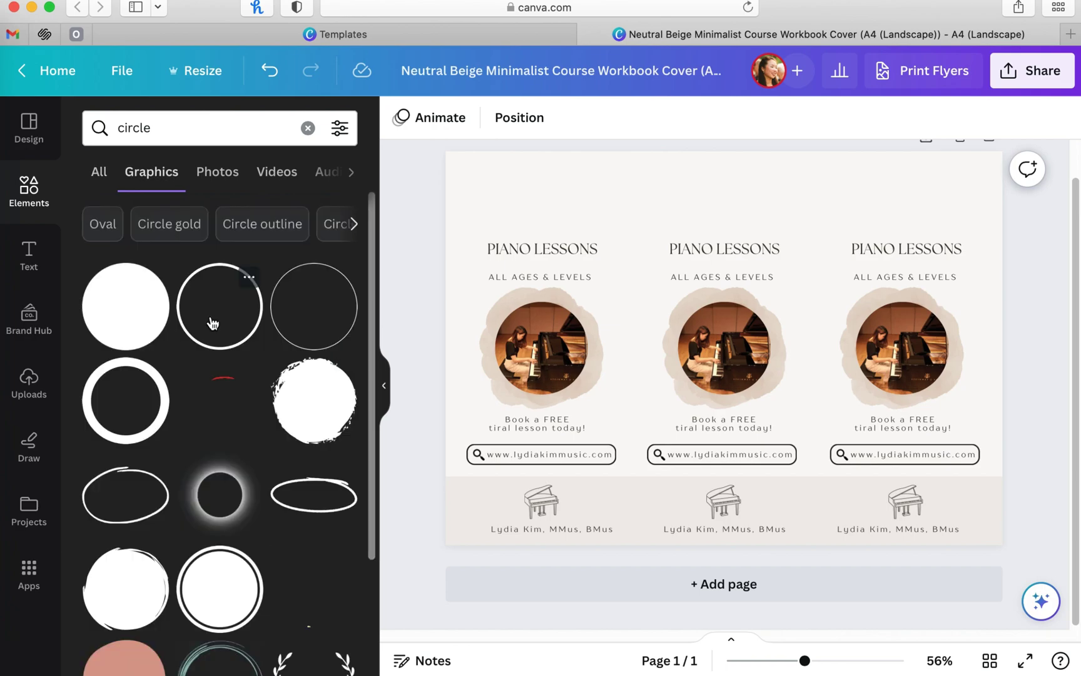
left_click_drag(615, 219, 617, 220)
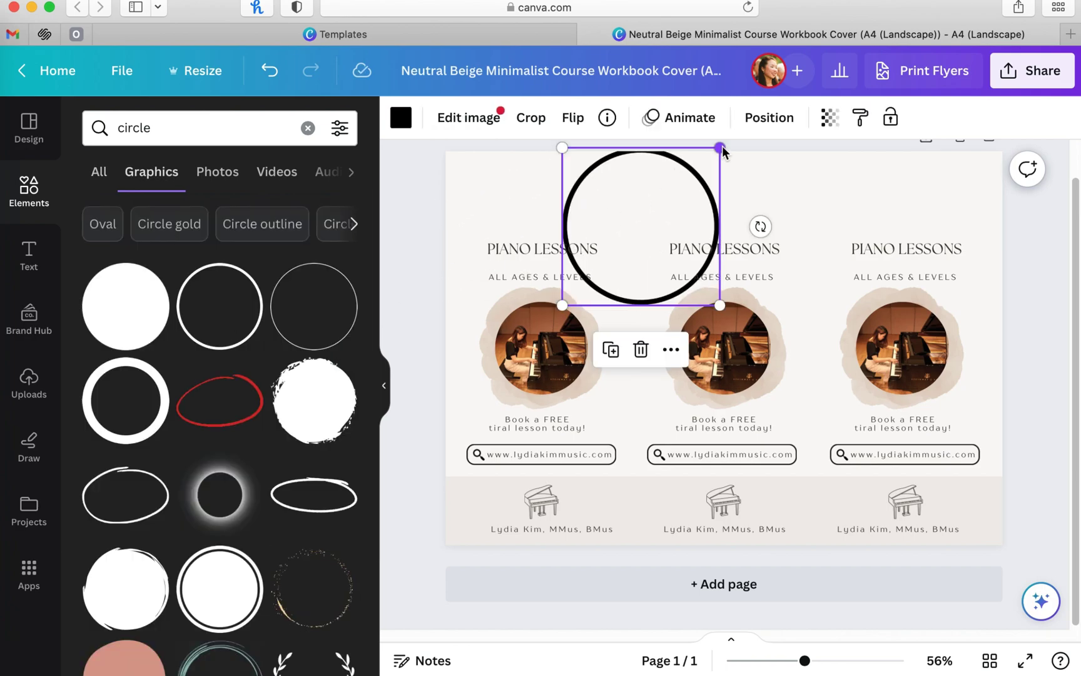
Step: Resize the circle to 3.4 above the left heading and copy it across the other columns
left_click_drag(722, 146, 729, 204)
left_click_drag(560, 213, 919, 199)
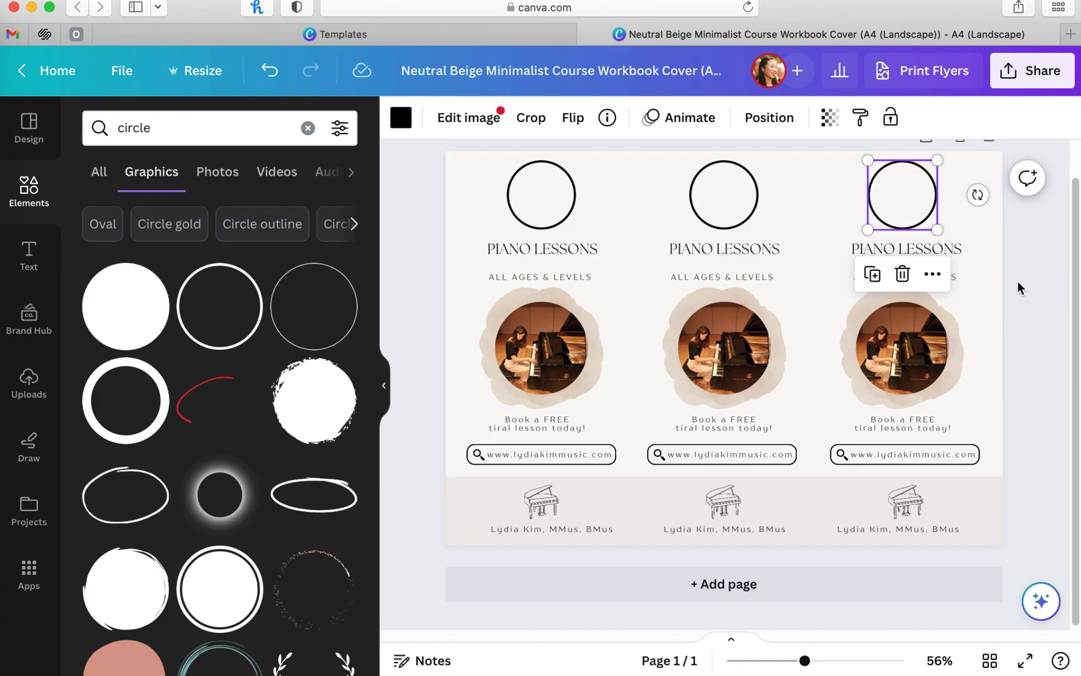
left_click(1016, 281)
left_click(391, 401)
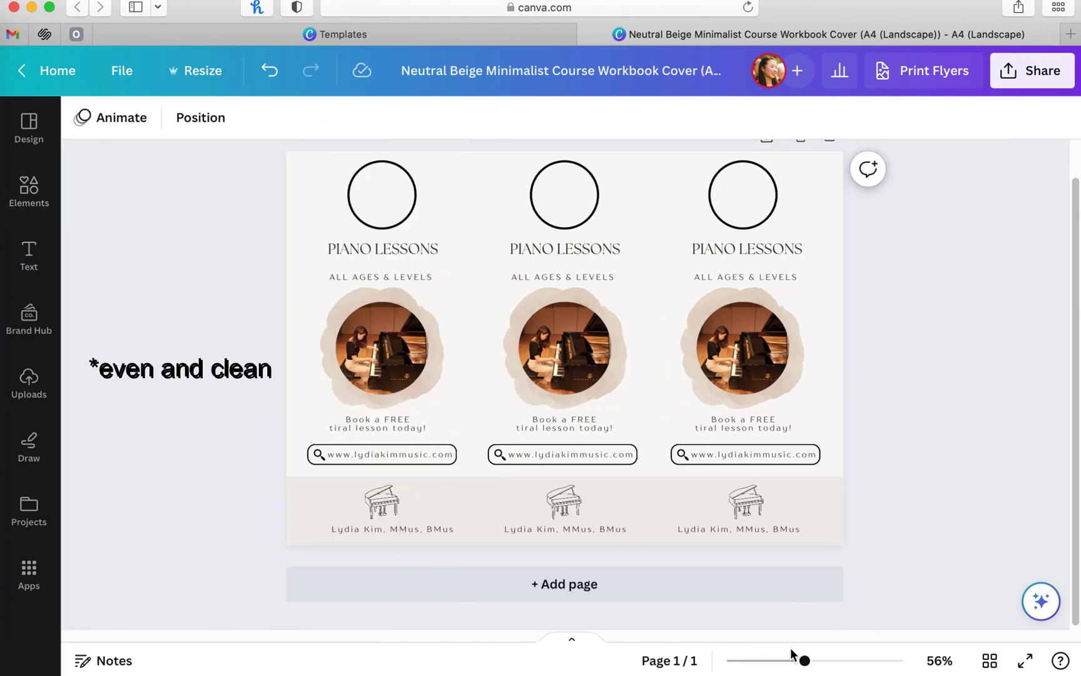
scroll(907, 506, "up", 5)
scroll(906, 506, "up", 2)
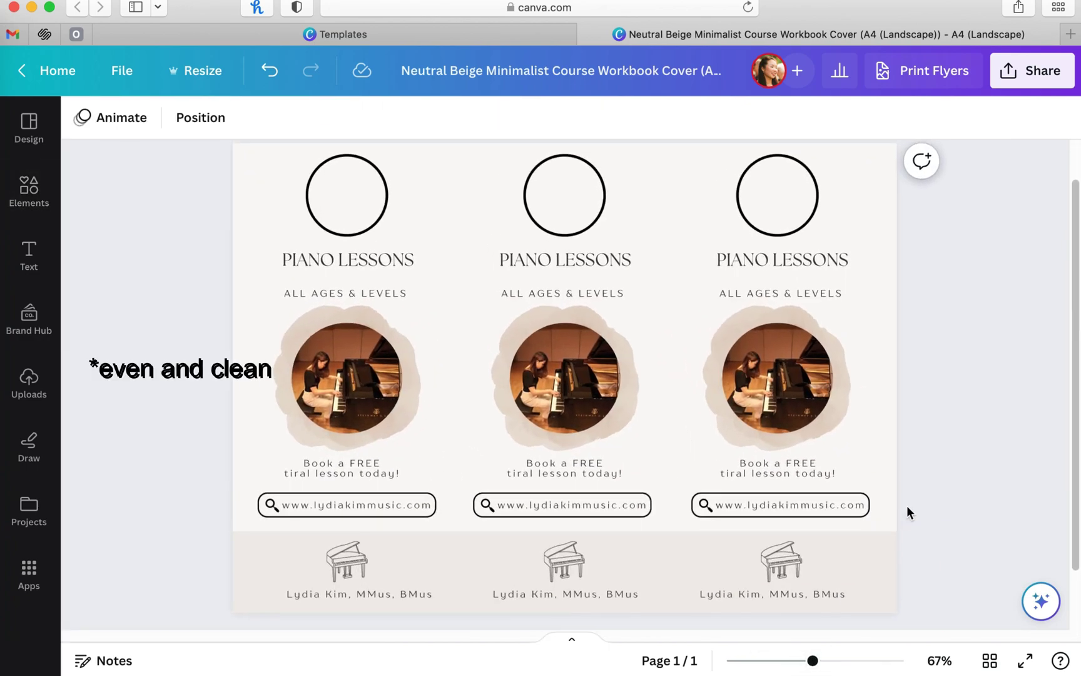